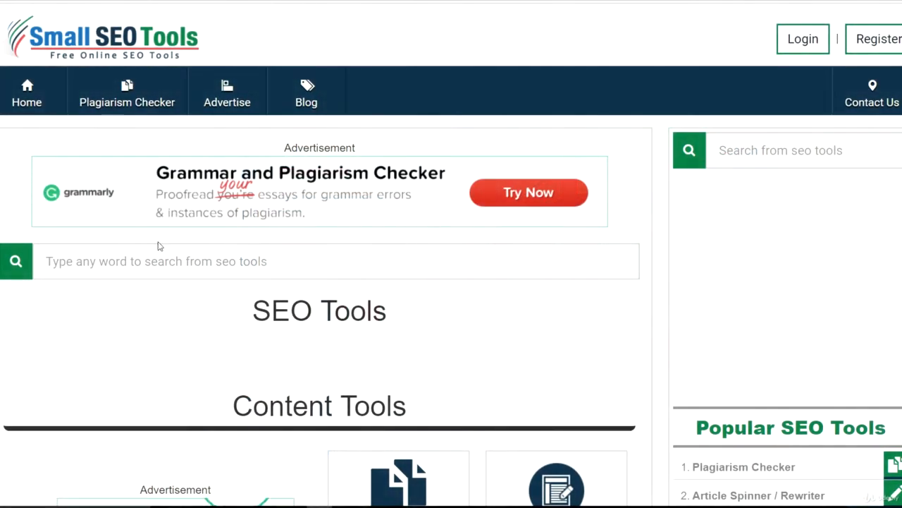
Look through the home page's SEO tool categories from Content Tools down to PDF Tools
scroll(236, 282, down, 2)
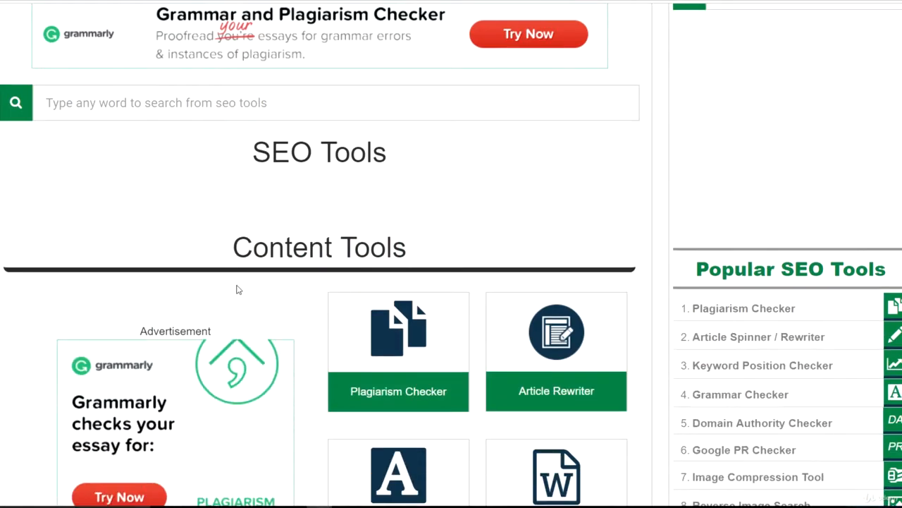
scroll(238, 291, down, 2)
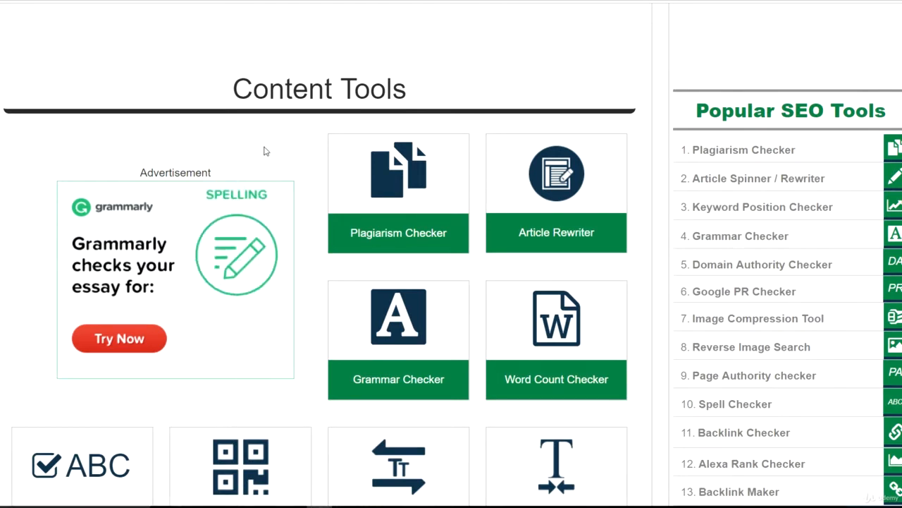
scroll(341, 170, down, 6)
scroll(341, 170, down, 2)
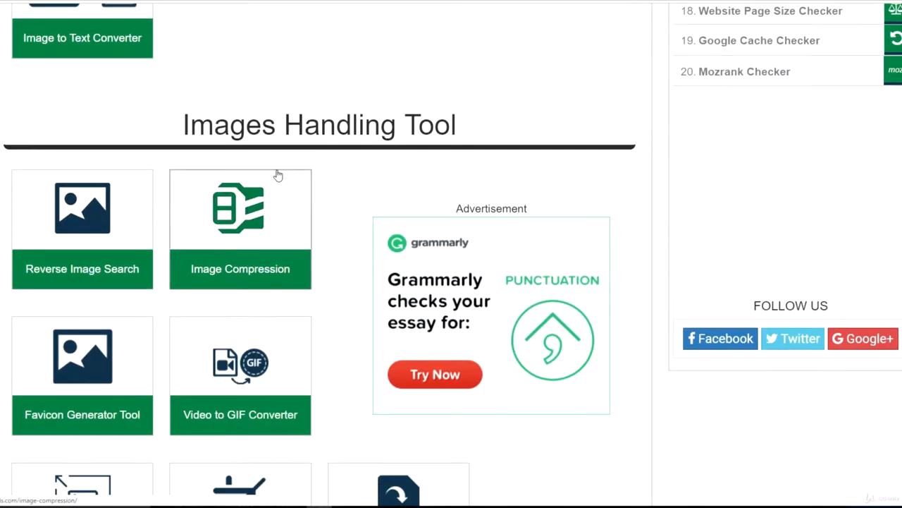
scroll(347, 269, down, 3)
scroll(347, 269, down, 4)
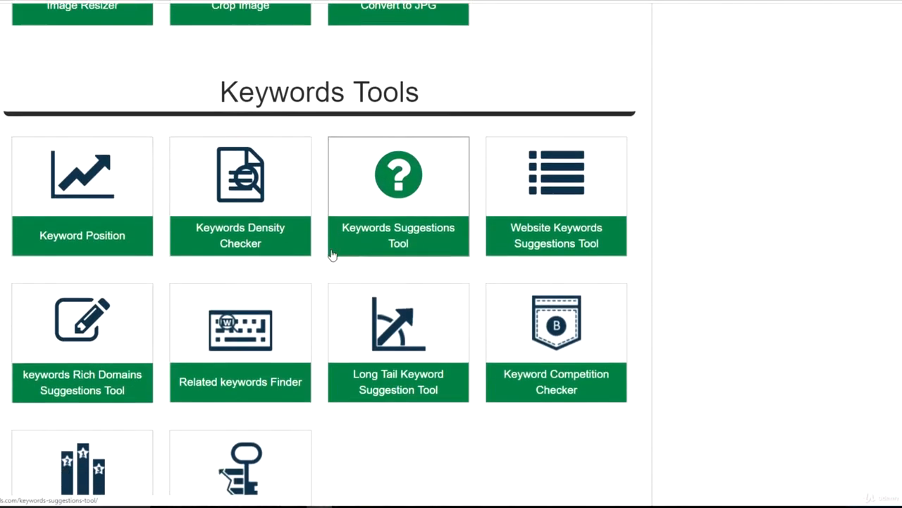
scroll(324, 214, down, 3)
scroll(323, 213, down, 9)
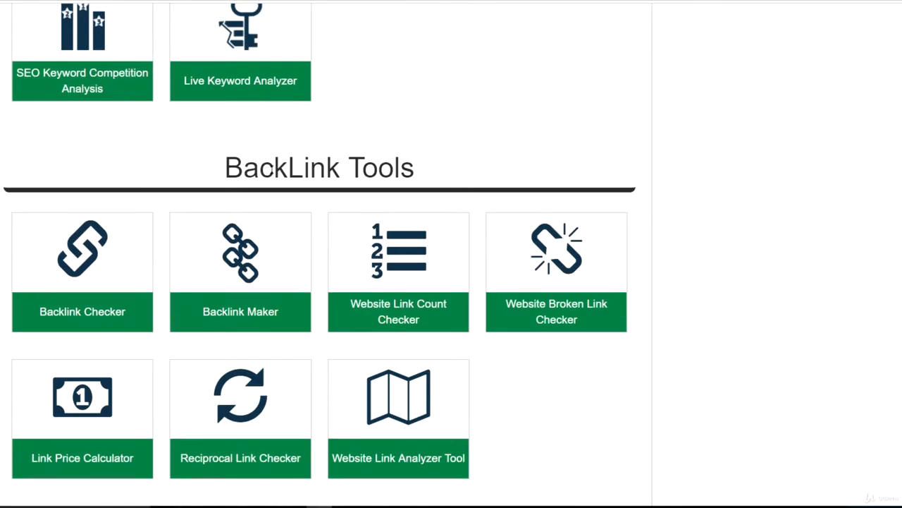
scroll(391, 134, down, 19)
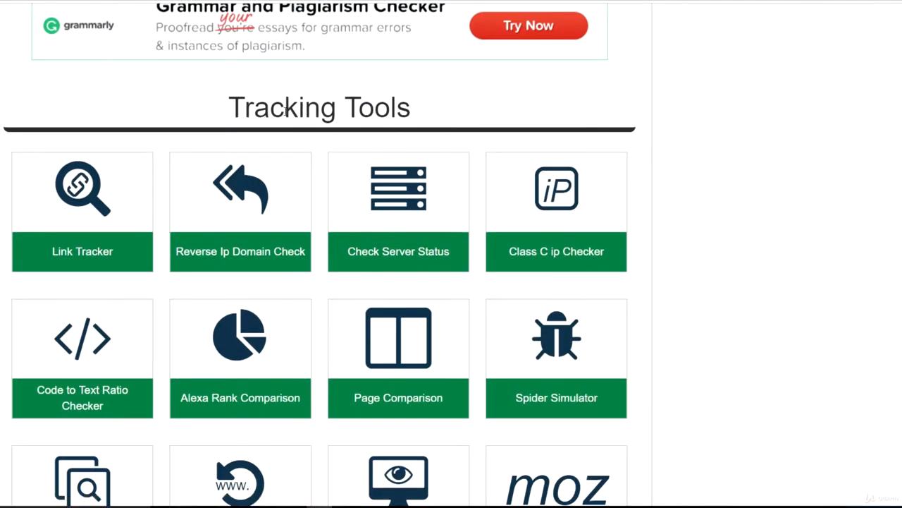
scroll(395, 136, down, 15)
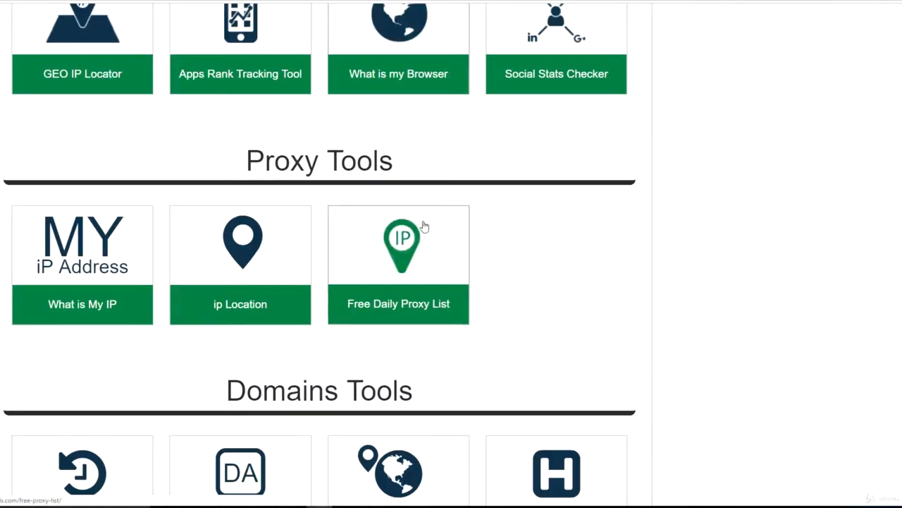
scroll(282, 169, down, 4)
scroll(292, 169, down, 7)
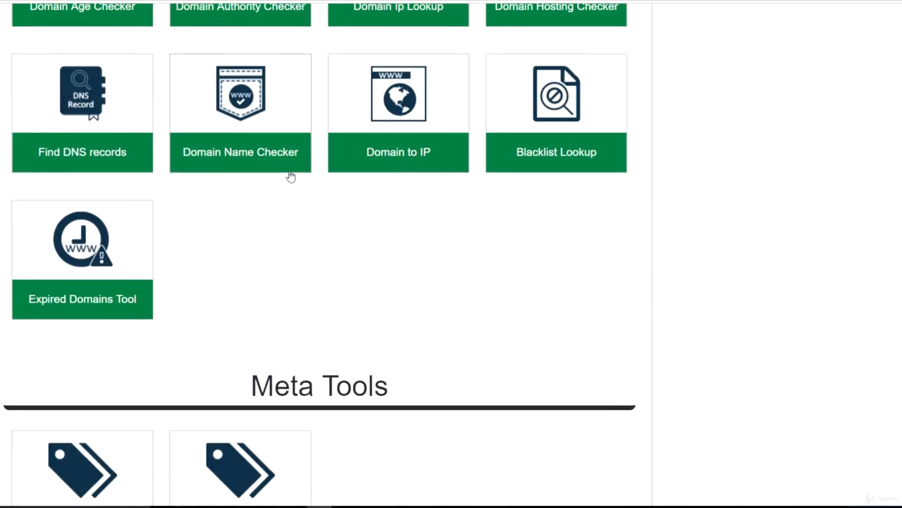
scroll(282, 141, down, 7)
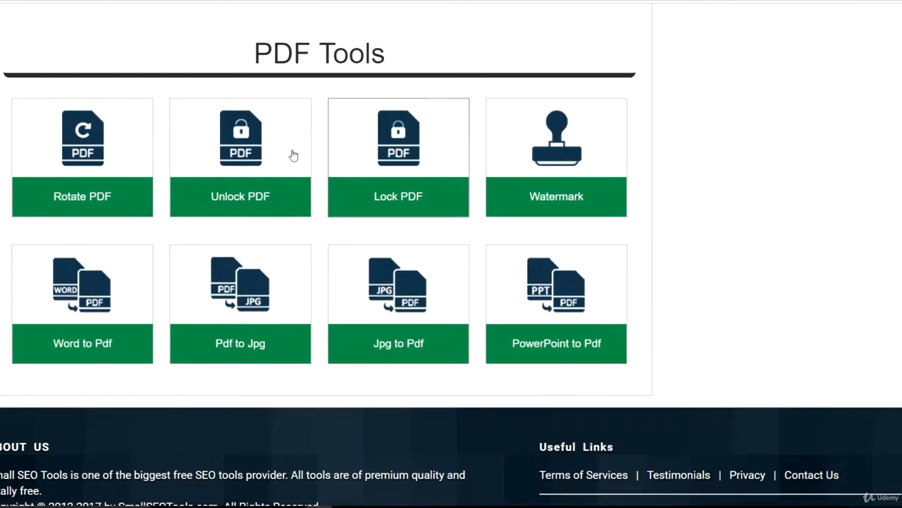
Find the Wordpress Theme Detector among the website management tools and open it
scroll(328, 241, up, 5)
scroll(324, 243, down, 2)
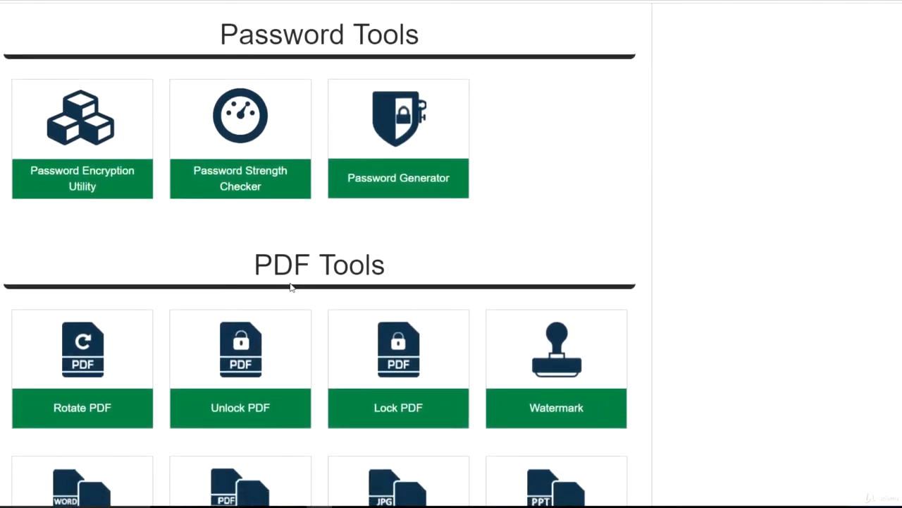
scroll(291, 282, up, 4)
scroll(300, 339, up, 15)
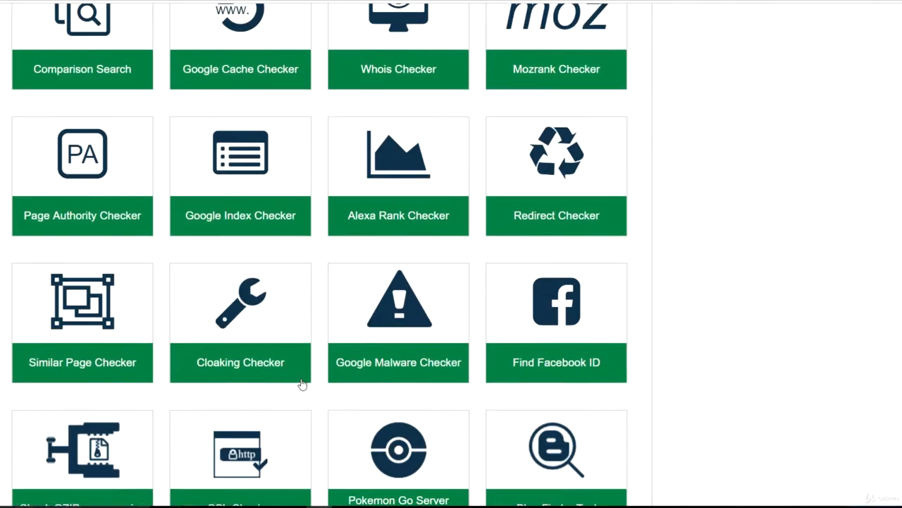
scroll(277, 408, up, 3)
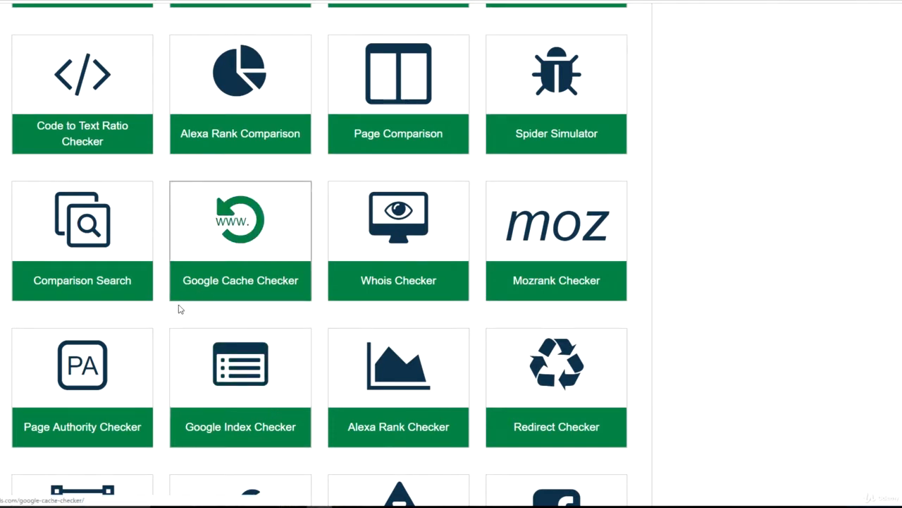
scroll(161, 319, up, 3)
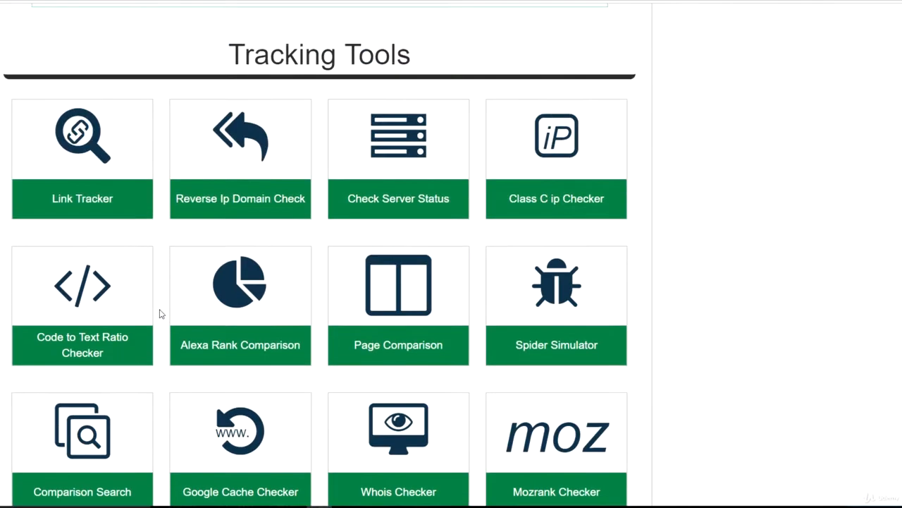
scroll(161, 316, up, 9)
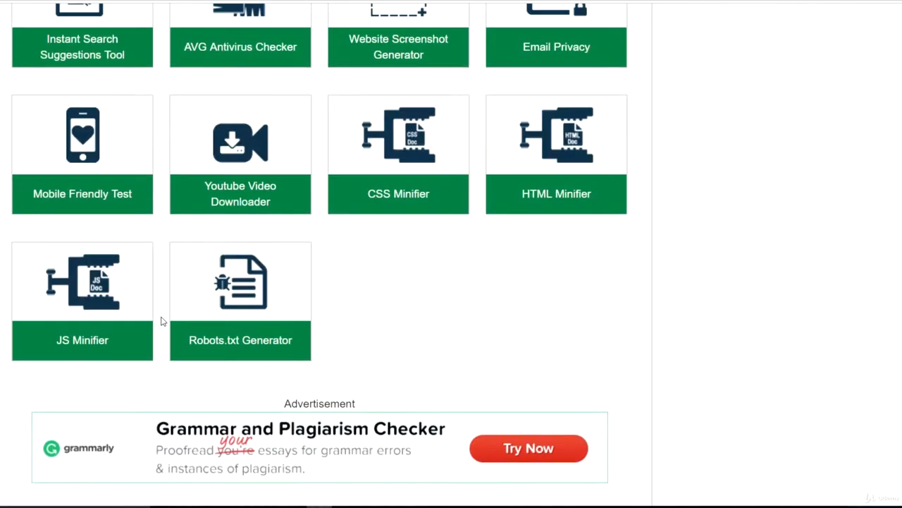
scroll(164, 320, up, 5)
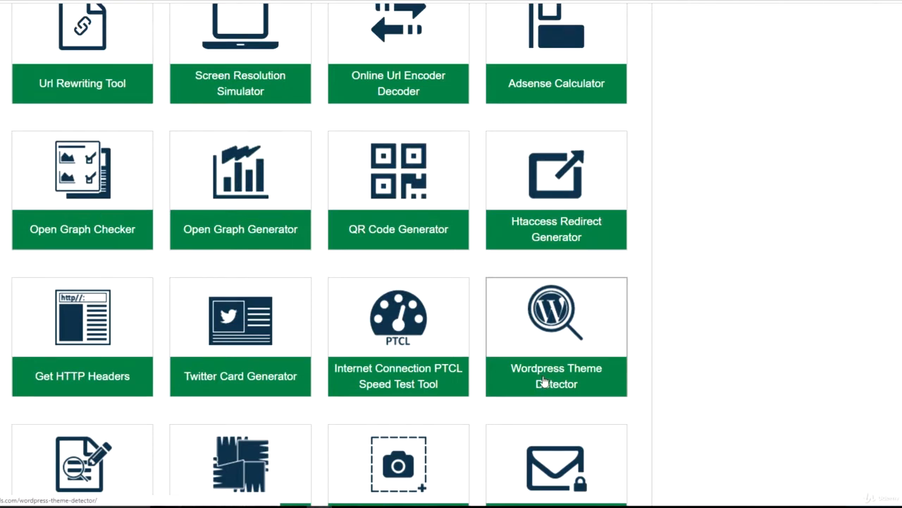
click(544, 304)
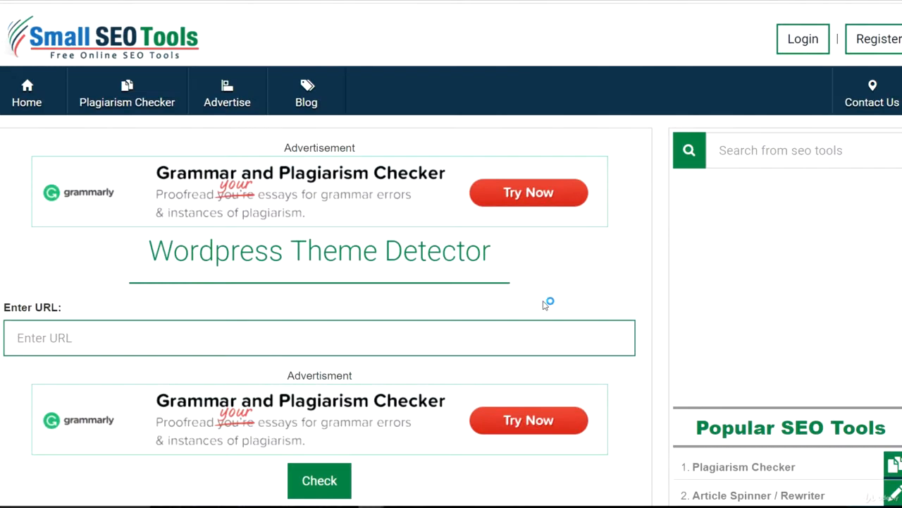
Run the theme check on the URL blackbricktraining.co.uk and bring up its results
text(blackbricktraining.co.uk)
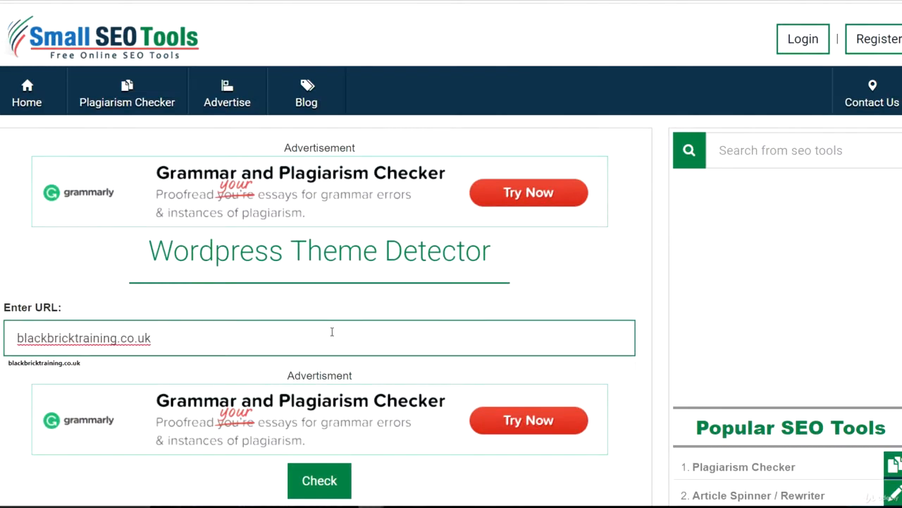
click(326, 293)
scroll(315, 340, down, 3)
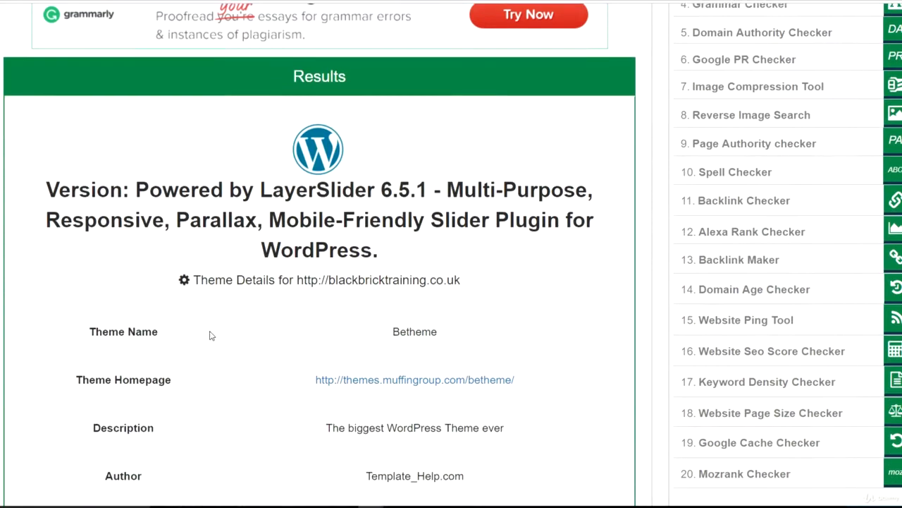
Examine the theme details in the results, including theme name, homepage, description, author and author homepage
scroll(213, 335, down, 1)
scroll(215, 330, up, 6)
scroll(216, 330, down, 6)
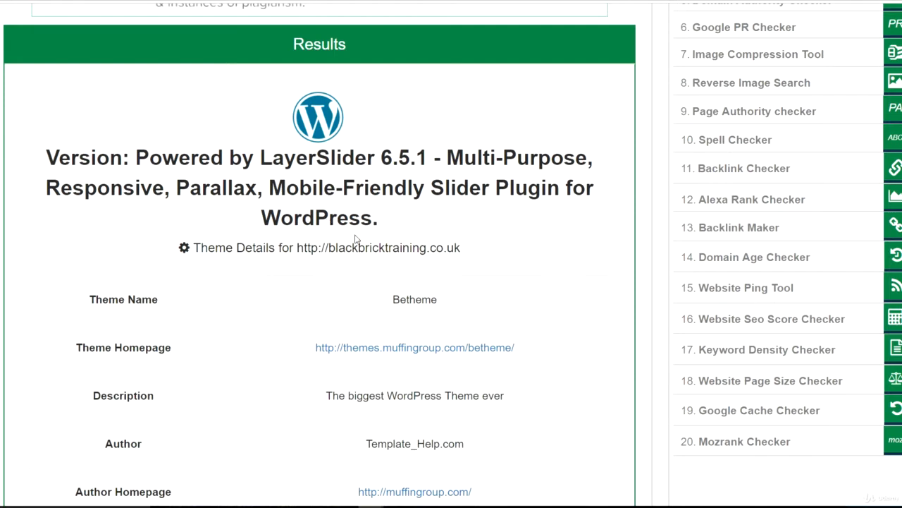
scroll(356, 240, down, 2)
drag(388, 195, 427, 196)
scroll(306, 191, down, 1)
click(308, 191)
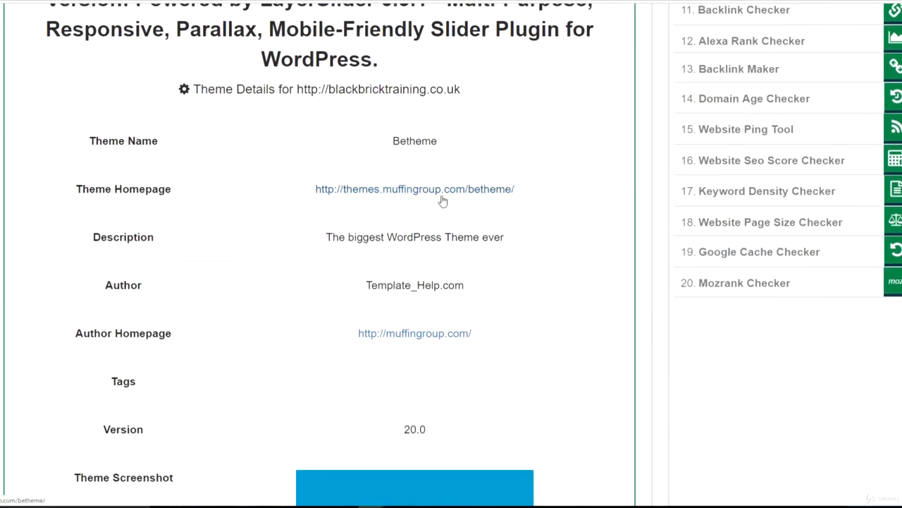
drag(297, 243, 492, 263)
scroll(352, 278, down, 1)
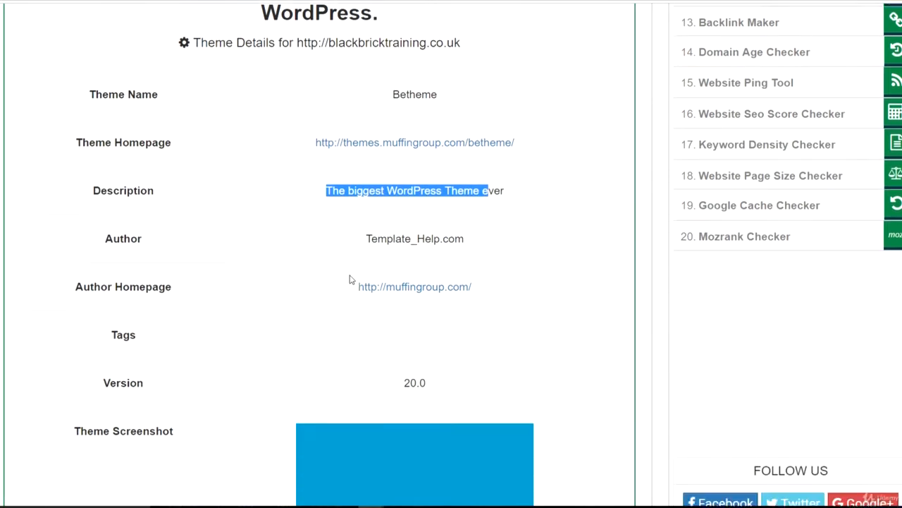
drag(388, 236, 412, 236)
click(327, 279)
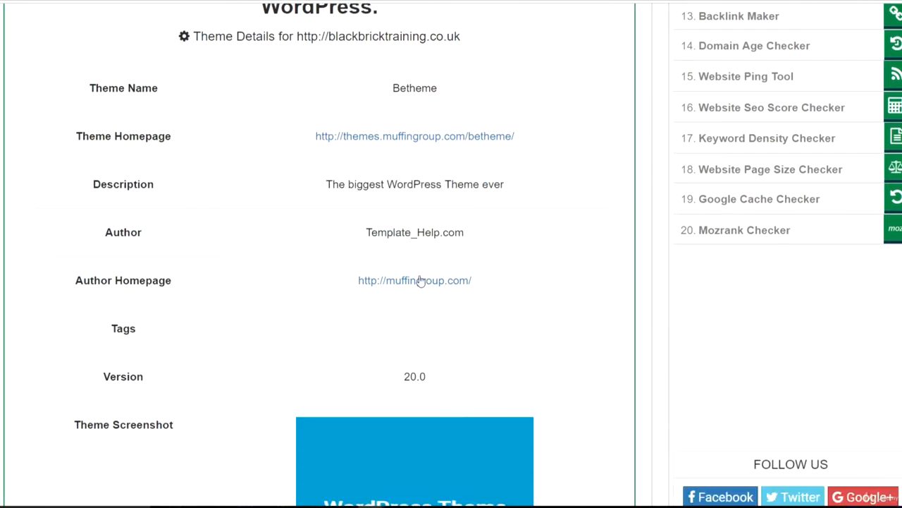
Review the theme version, the theme screenshot and the list of detected WordPress plugins
scroll(310, 282, down, 4)
scroll(368, 199, down, 2)
scroll(367, 199, down, 15)
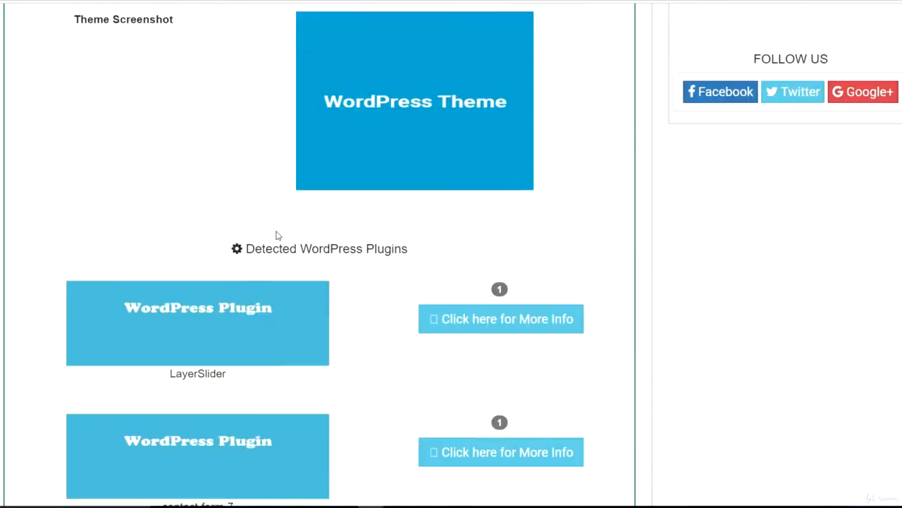
scroll(234, 271, down, 11)
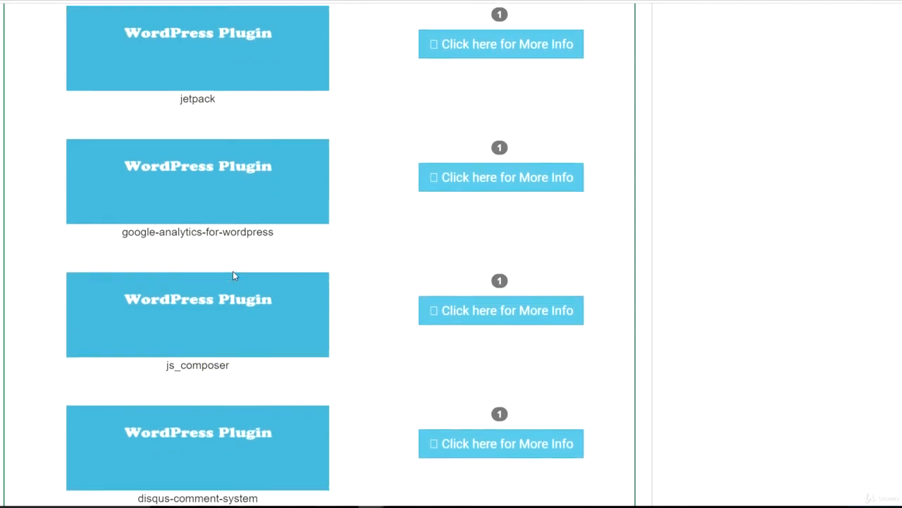
scroll(238, 276, up, 9)
scroll(255, 285, down, 12)
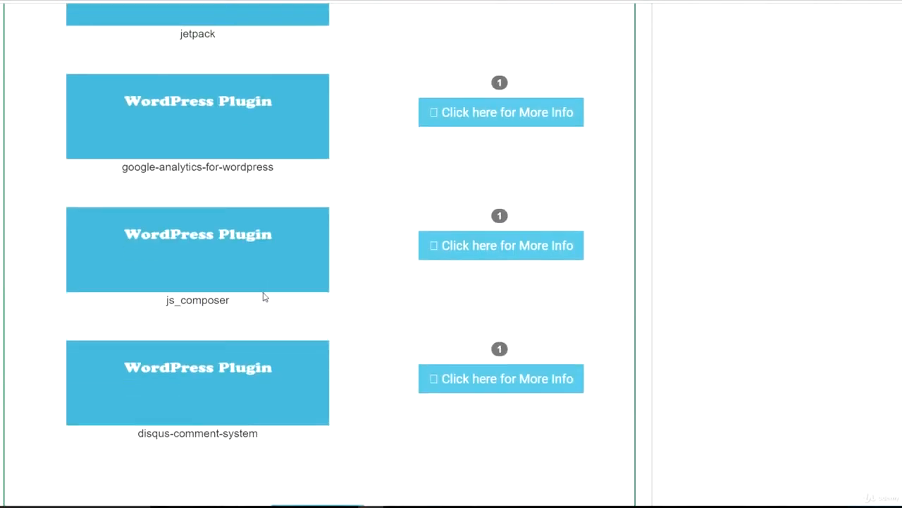
scroll(268, 298, up, 5)
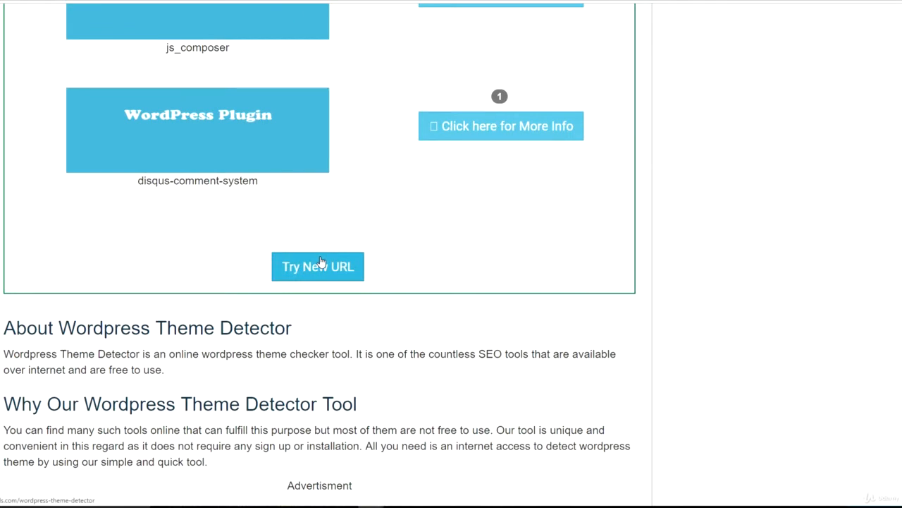
scroll(319, 262, up, 20)
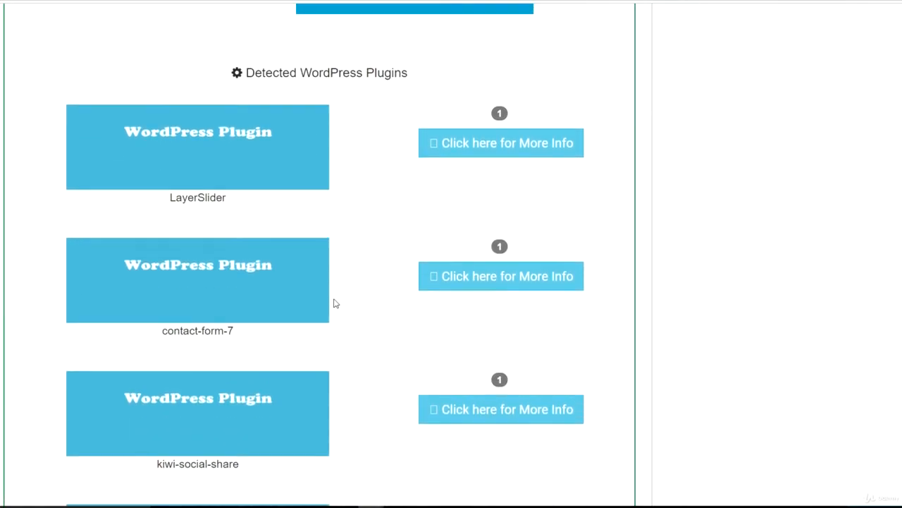
scroll(335, 295, up, 8)
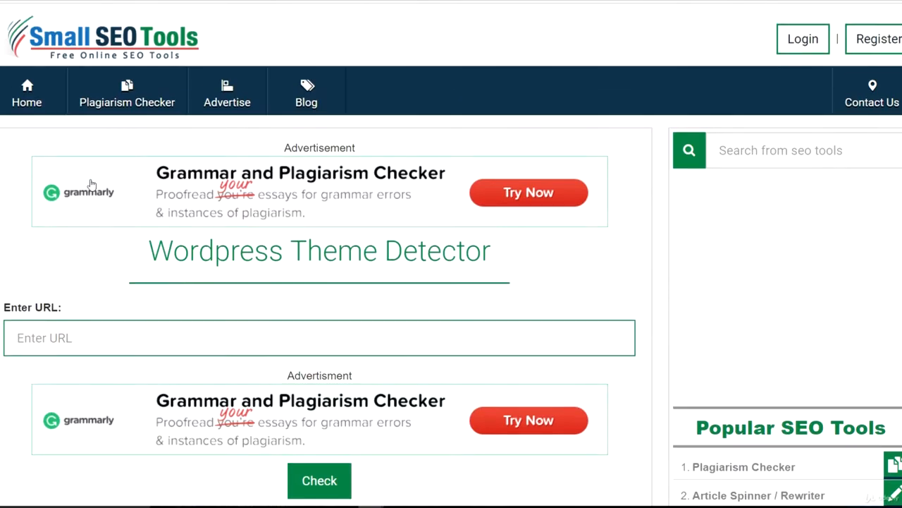
Return to the site's home page and open the Keyword Position tool in the Keywords Tools section
click(43, 100)
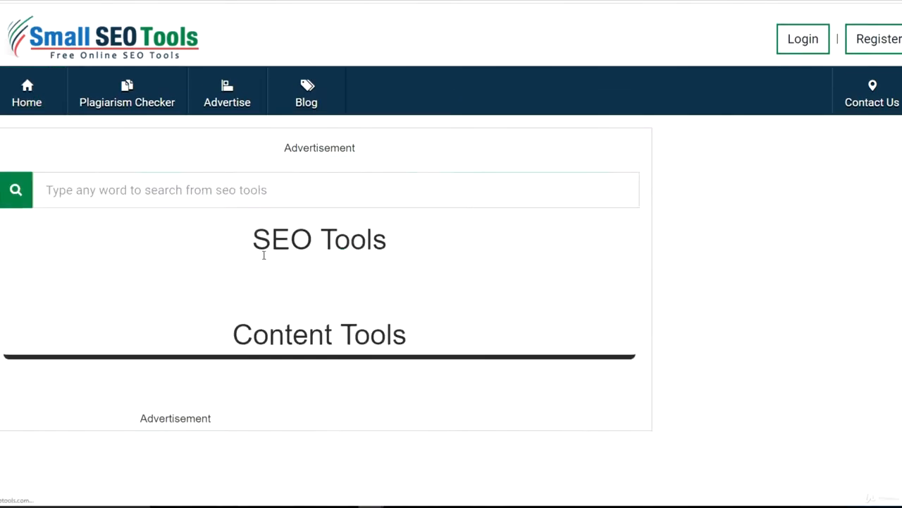
scroll(261, 258, down, 10)
scroll(238, 295, down, 4)
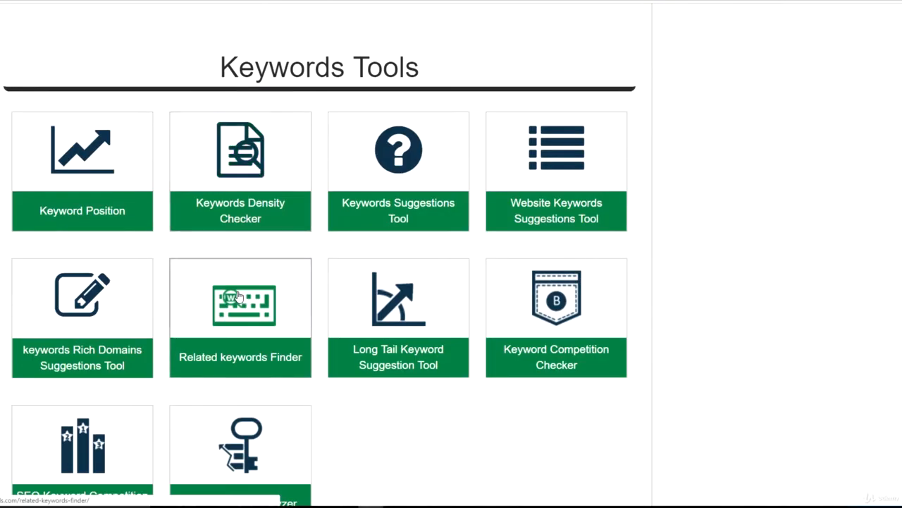
scroll(621, 361, up, 1)
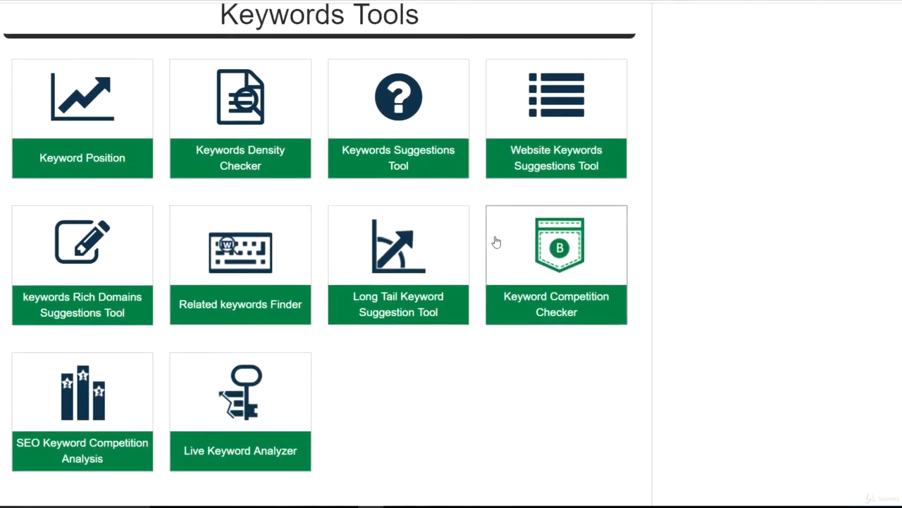
click(89, 172)
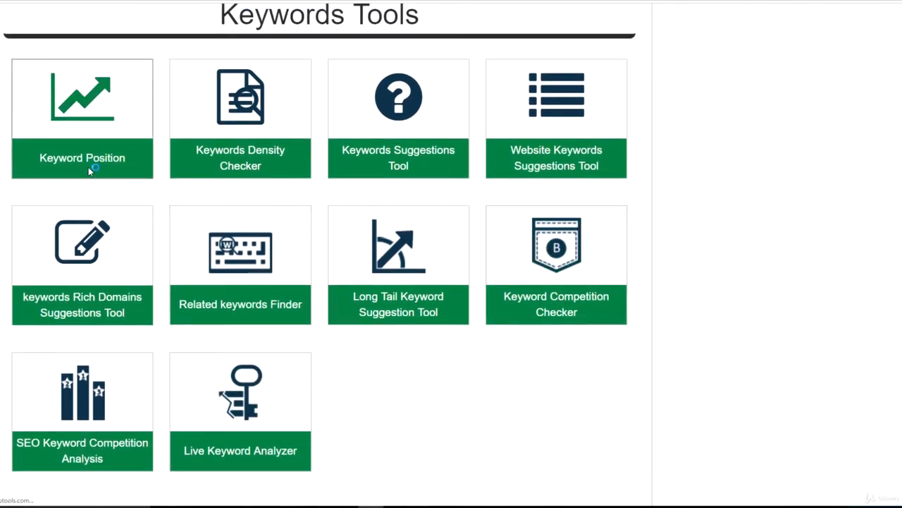
click(157, 197)
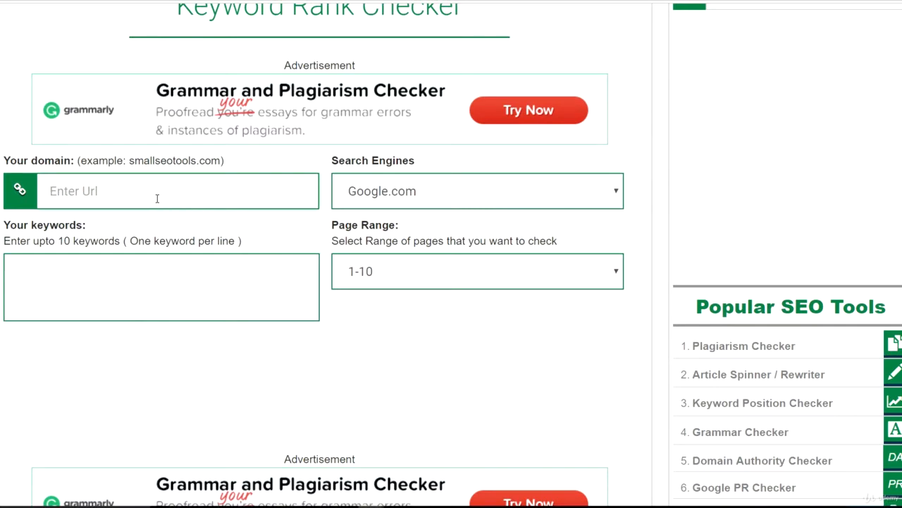
text(https://moz.com/)
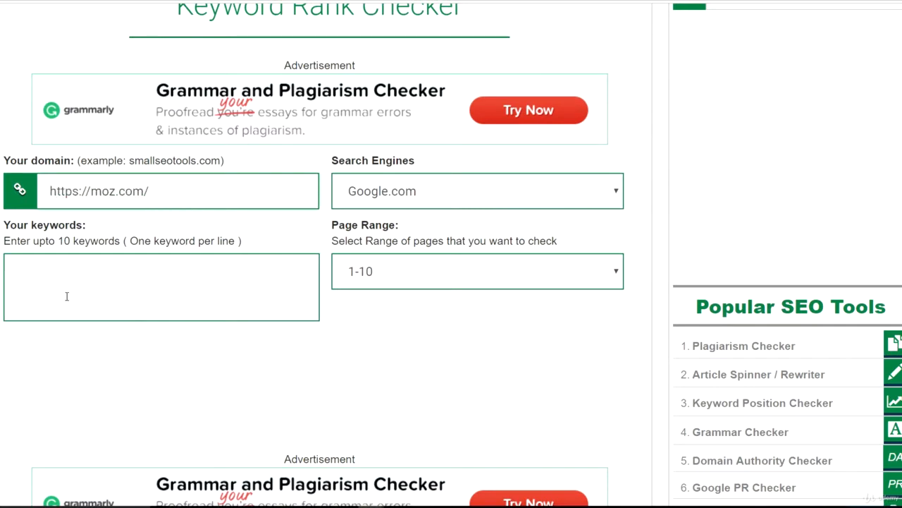
click(116, 286)
text(seo)
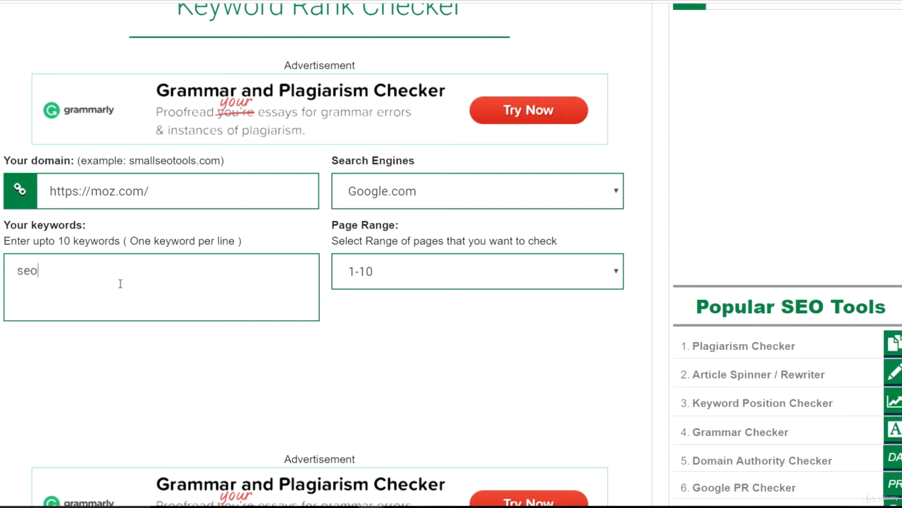
Add the keywords seo tips and optimization on separate lines and run the position check
text( se)
key(BackSpace)
text(se)
text(o tips)
text( opti)
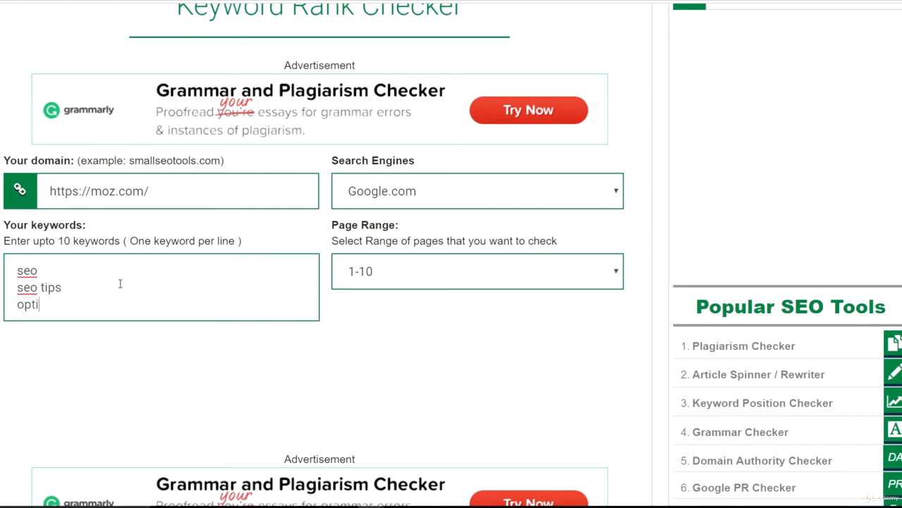
text(mization)
scroll(237, 204, down, 3)
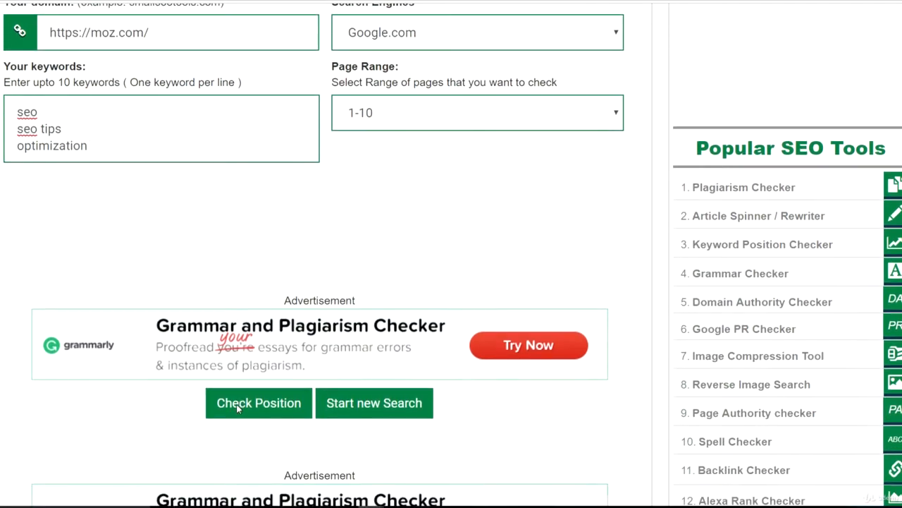
scroll(176, 213, down, 10)
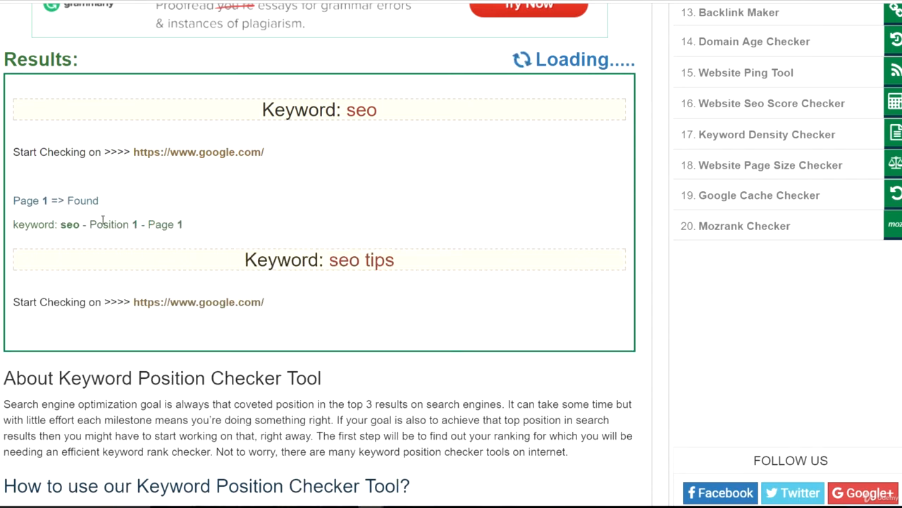
Follow the page and position results for the keywords seo and seo tips while the check is running
drag(131, 224, 193, 227)
click(192, 227)
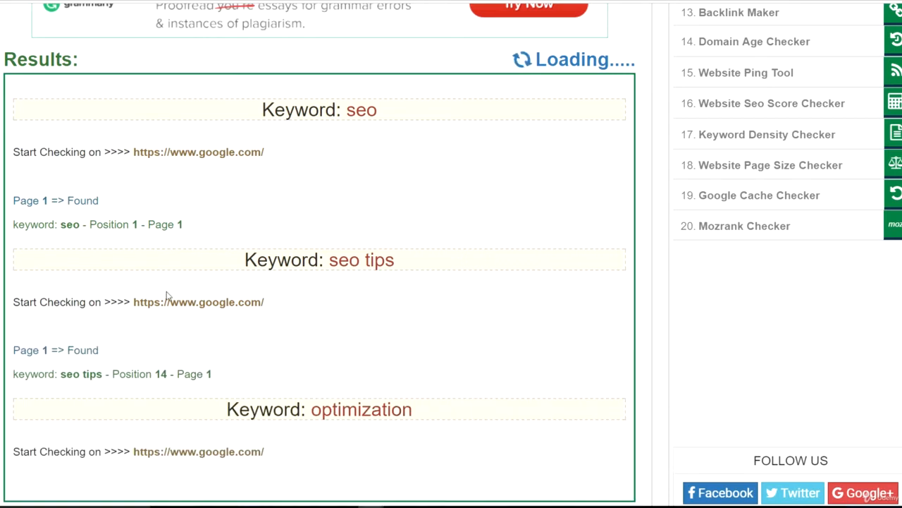
scroll(93, 300, down, 1)
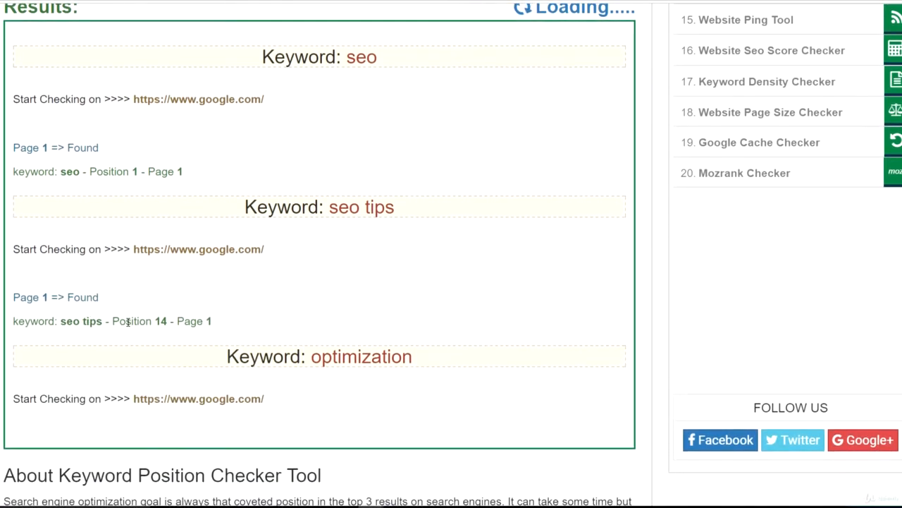
scroll(246, 404, up, 3)
scroll(246, 366, down, 2)
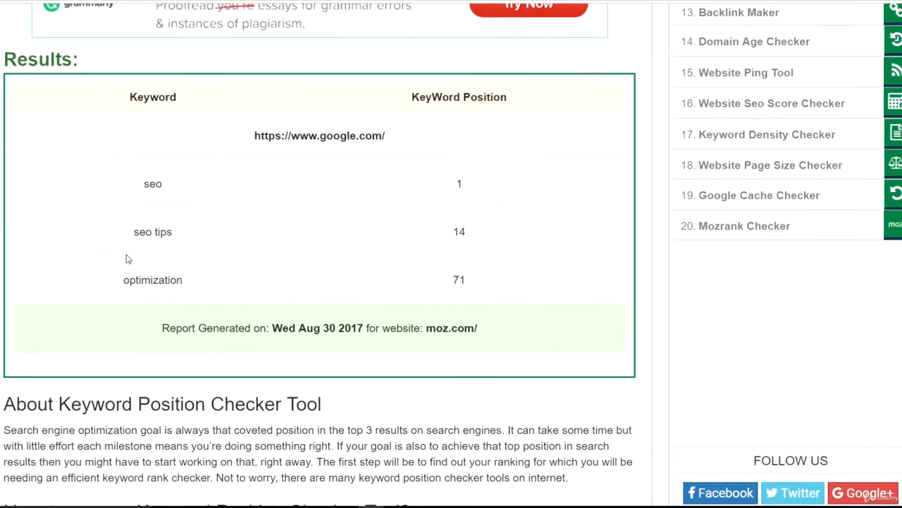
Compare the Google positions of seo, seo tips and optimization in the finished keyword report
double_click(461, 280)
click(413, 97)
drag(142, 186, 183, 179)
drag(146, 229, 185, 224)
drag(139, 271, 177, 279)
double_click(159, 186)
drag(448, 189, 475, 198)
drag(129, 245, 169, 242)
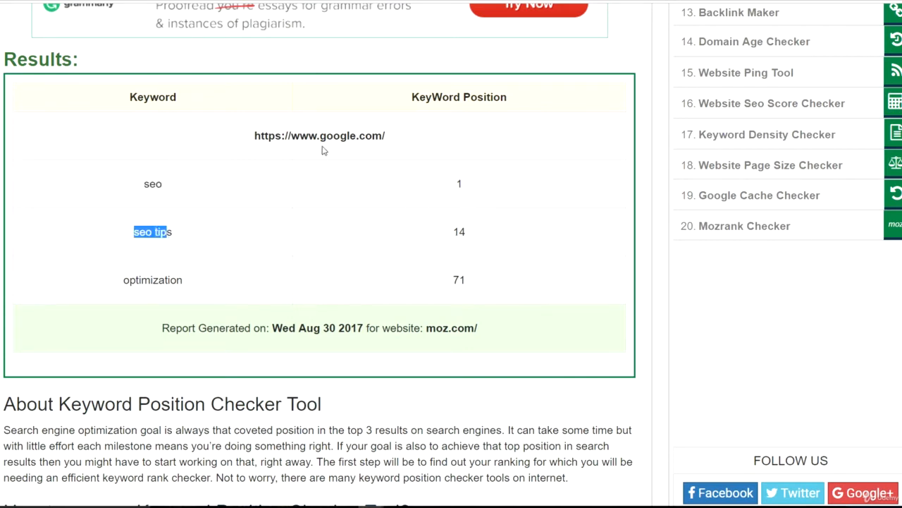
drag(291, 135, 339, 134)
drag(452, 256, 473, 244)
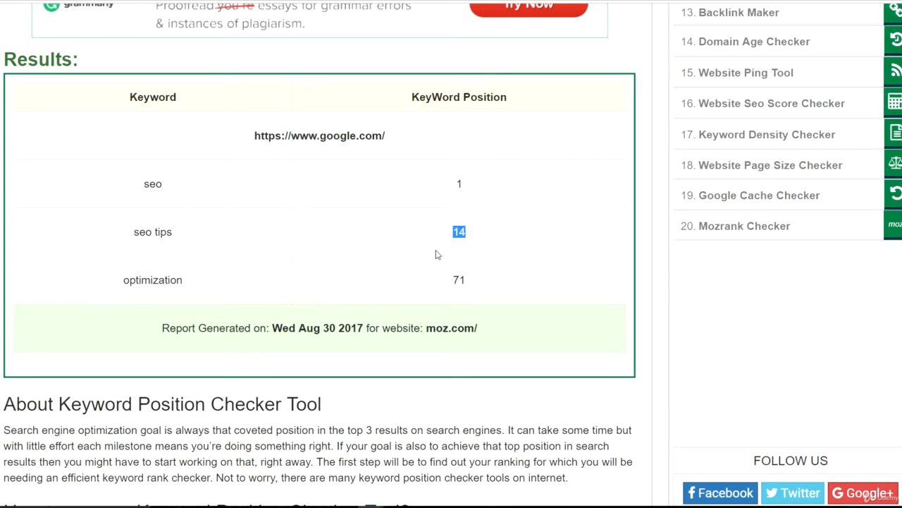
drag(135, 280, 162, 280)
drag(449, 275, 476, 278)
click(411, 280)
Rerun the position check with the third keyword changed to seo optimization and review its position
scroll(157, 191, up, 5)
scroll(170, 212, up, 4)
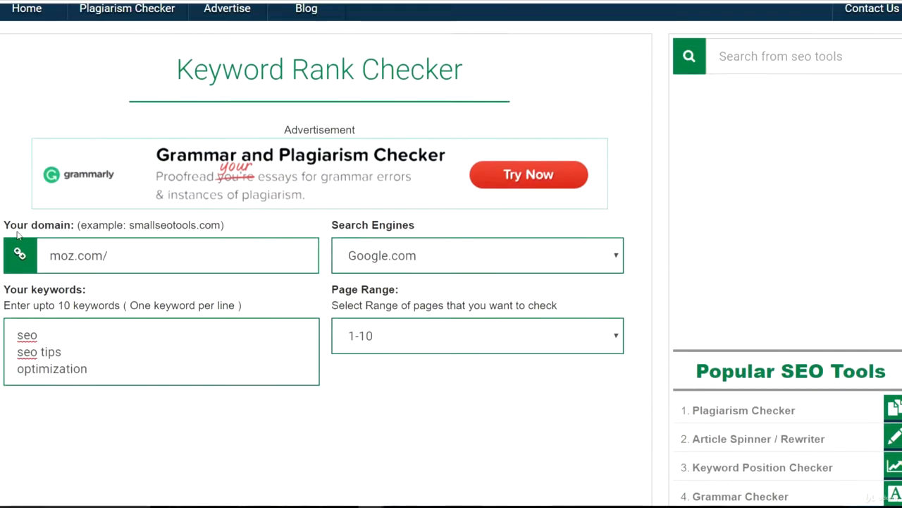
click(17, 368)
text(seo)
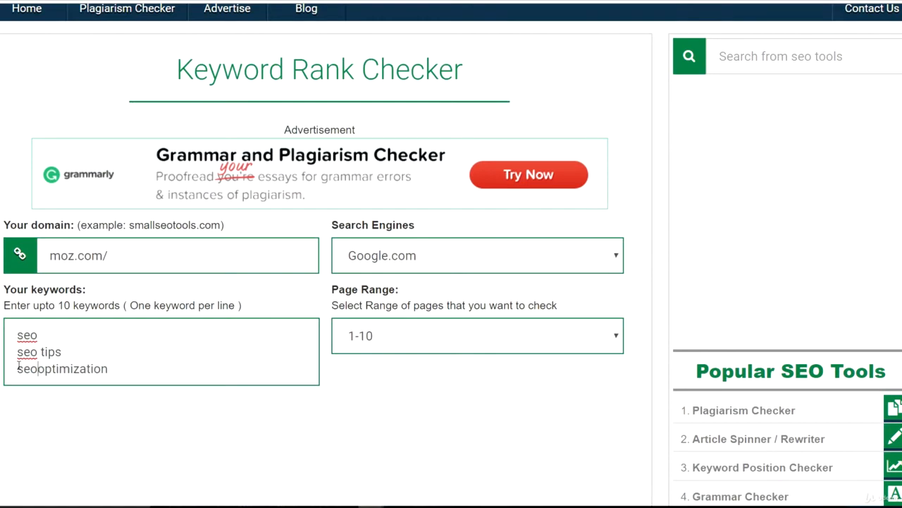
scroll(214, 395, down, 4)
click(259, 364)
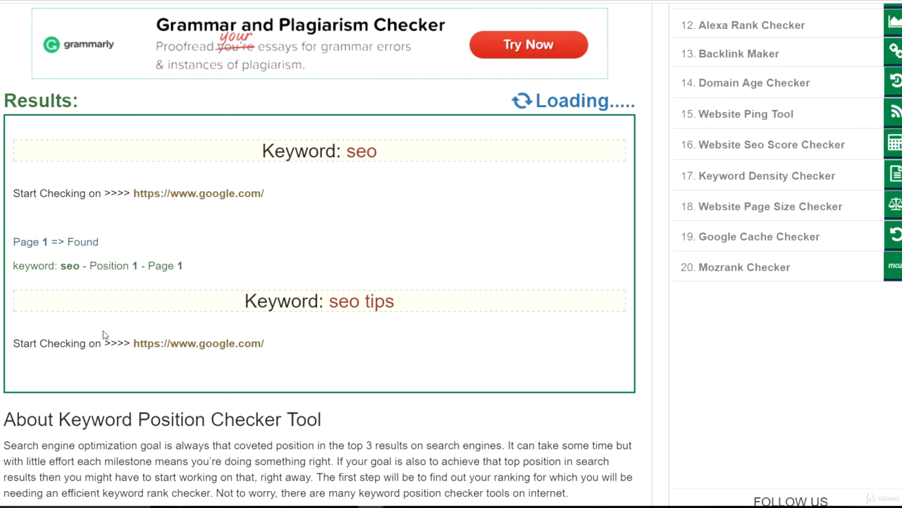
scroll(152, 310, down, 3)
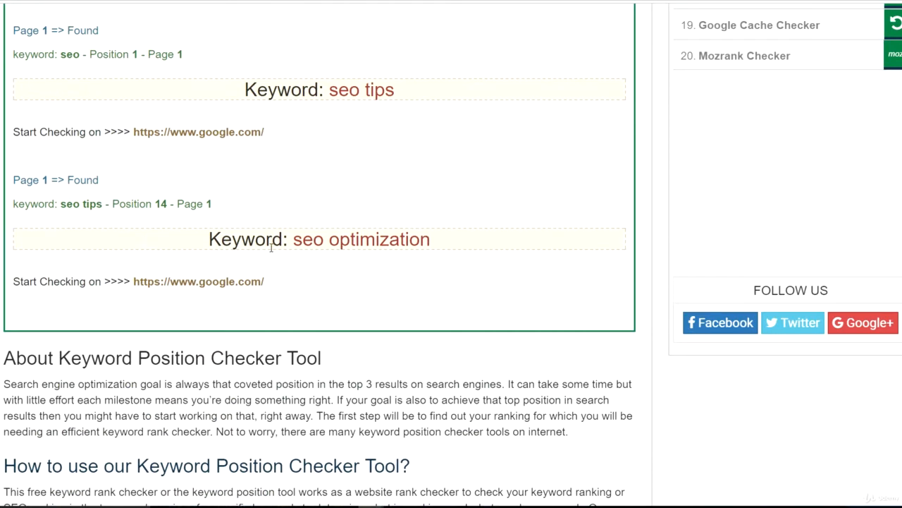
scroll(172, 240, up, 2)
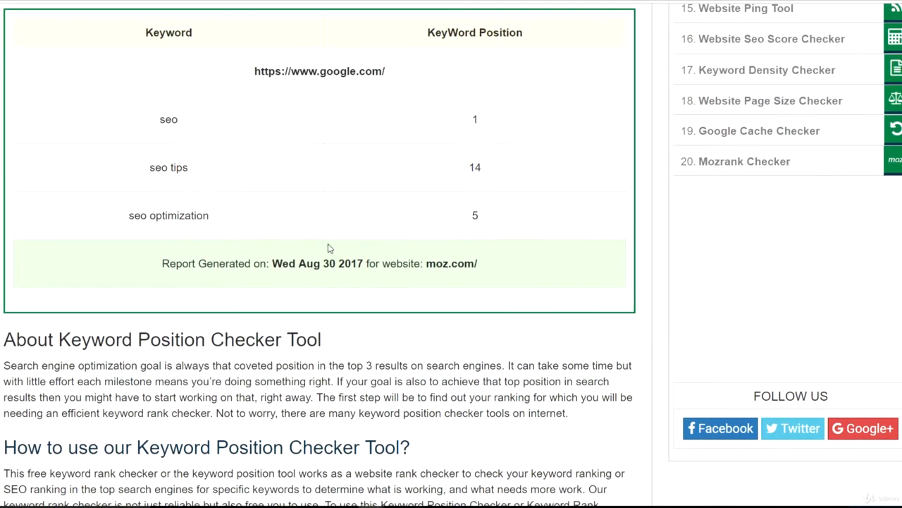
drag(467, 216, 492, 230)
Return to the site's home page and open the Website Broken Link Checker in the BackLink Tools section
scroll(365, 361, up, 10)
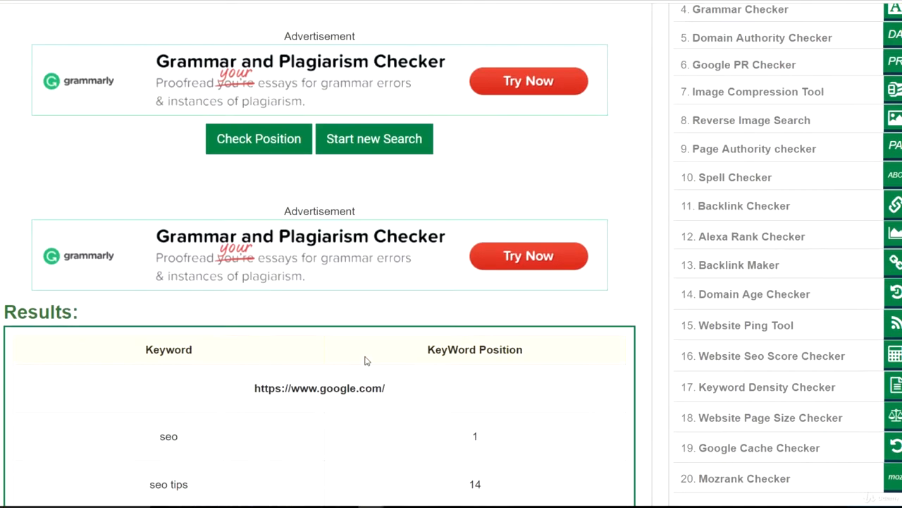
scroll(351, 423, up, 5)
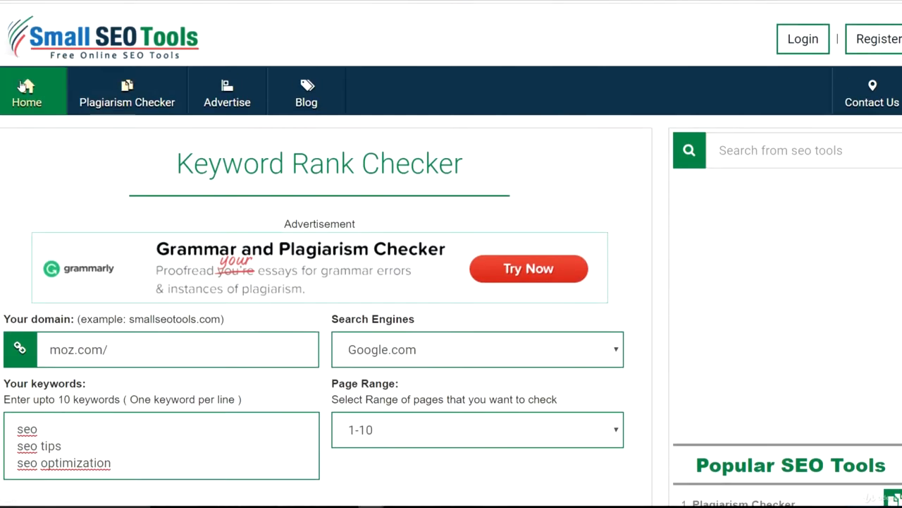
click(22, 86)
scroll(310, 286, down, 15)
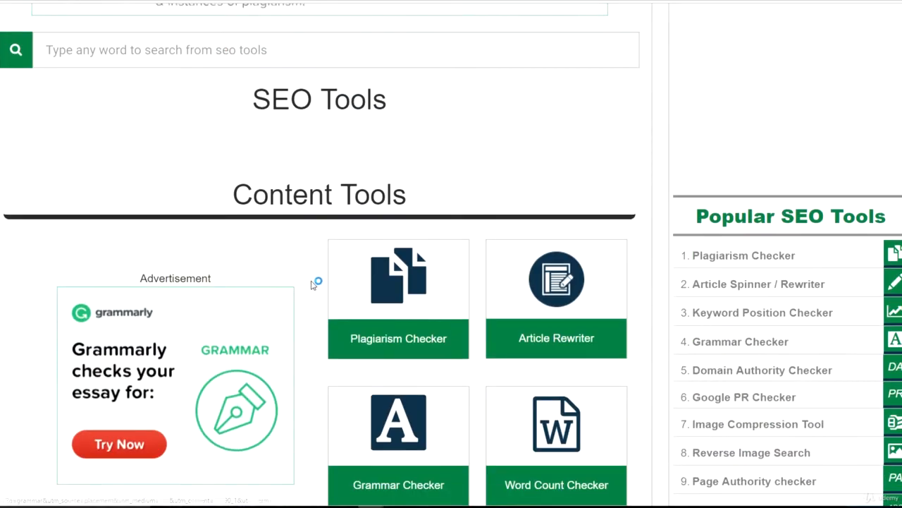
scroll(314, 296, down, 10)
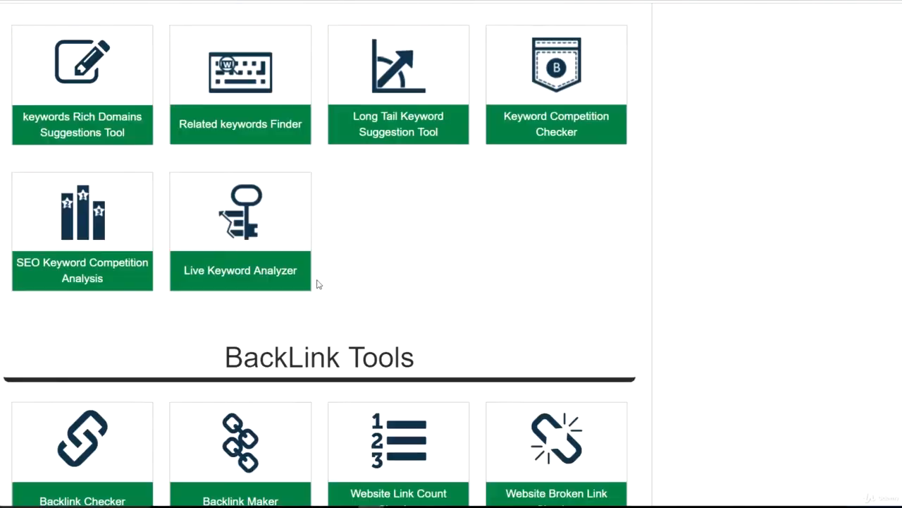
scroll(313, 288, up, 2)
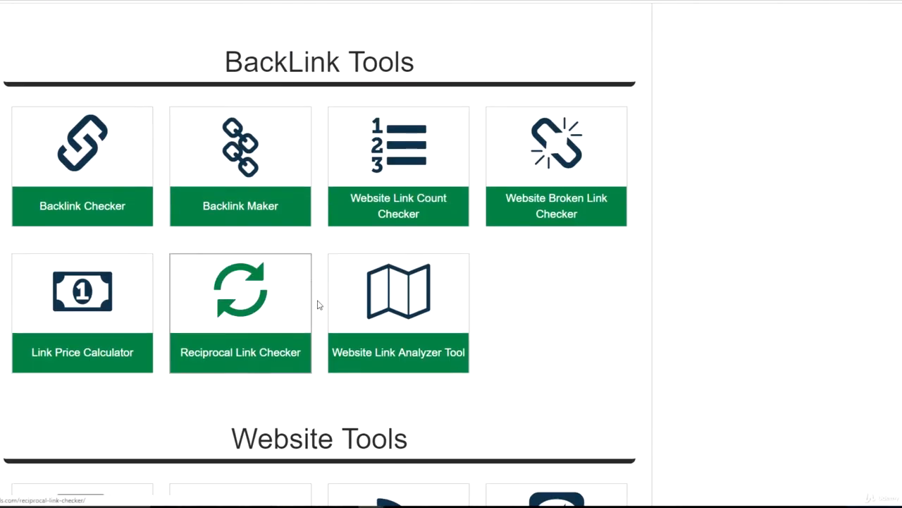
click(566, 213)
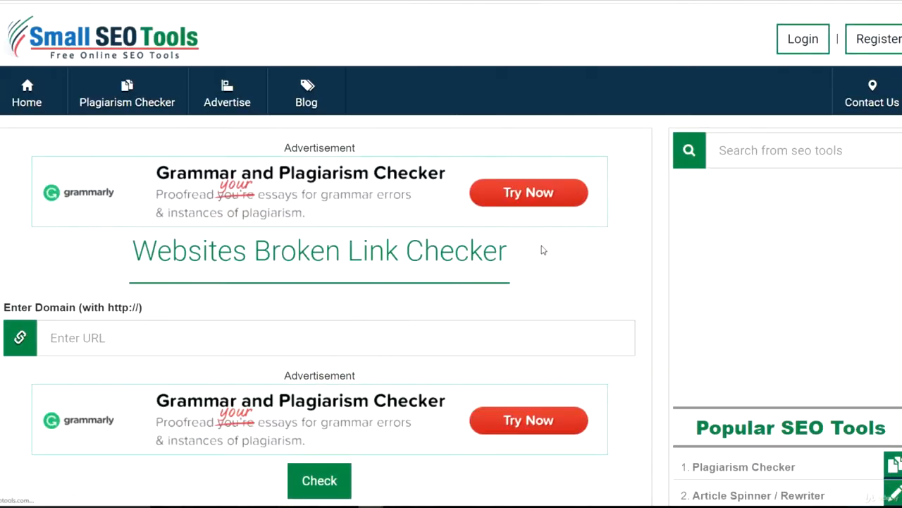
click(204, 346)
text(https://blackbricktraining.co.uk/)
scroll(160, 282, down, 1)
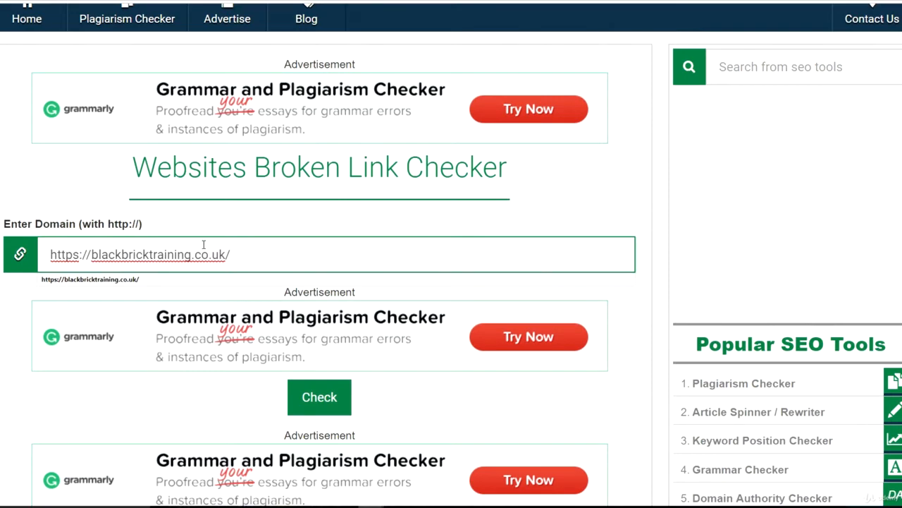
click(305, 405)
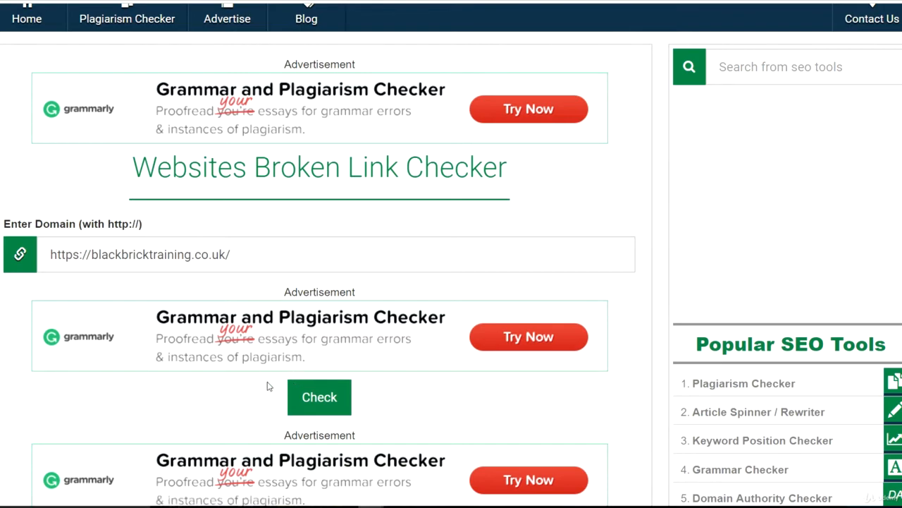
Examine the first entries of the broken link results, focusing on the URLs of links marked as broken
scroll(264, 385, down, 3)
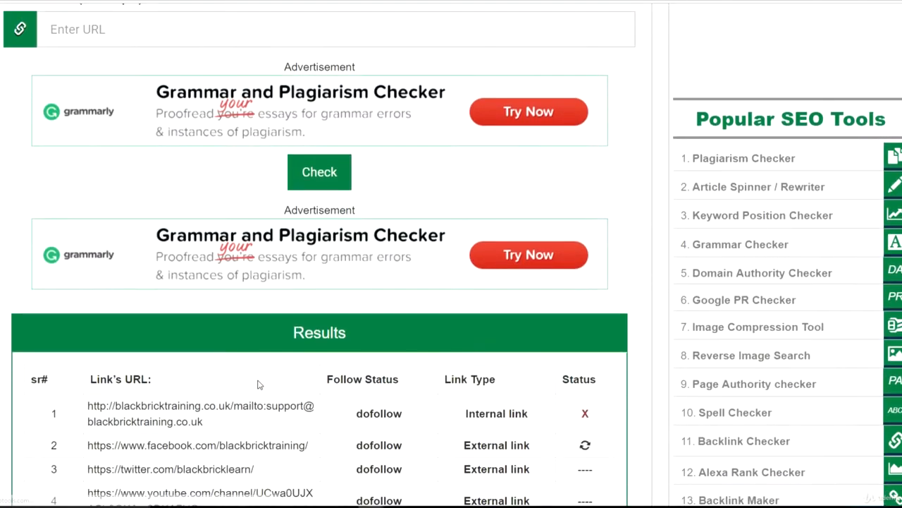
scroll(258, 384, down, 2)
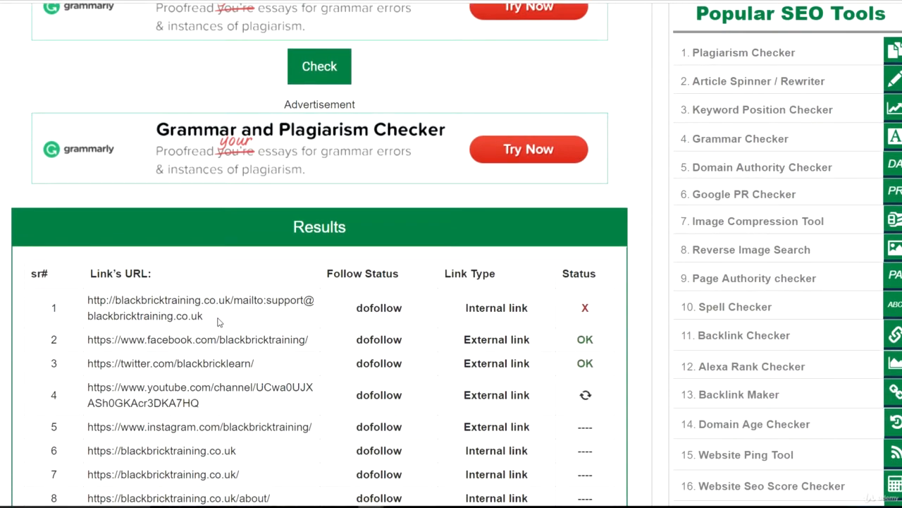
drag(205, 317, 142, 300)
click(178, 300)
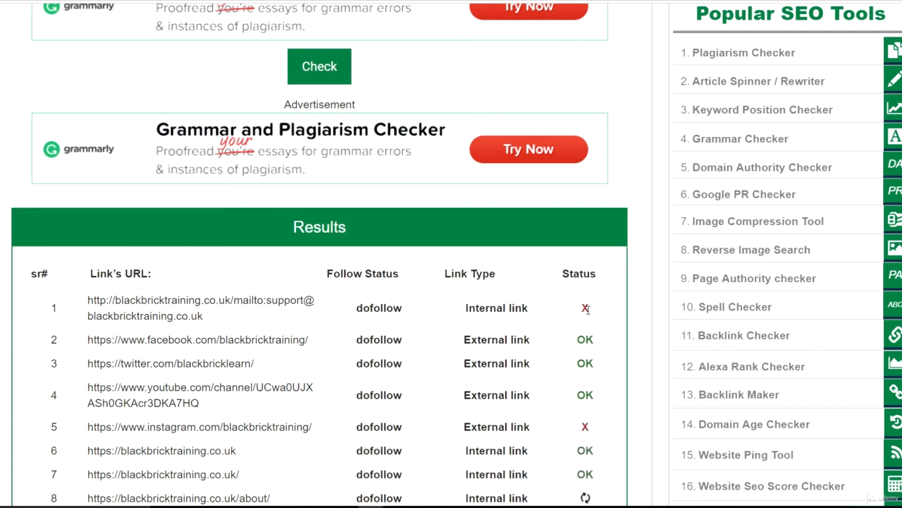
scroll(585, 332, down, 1)
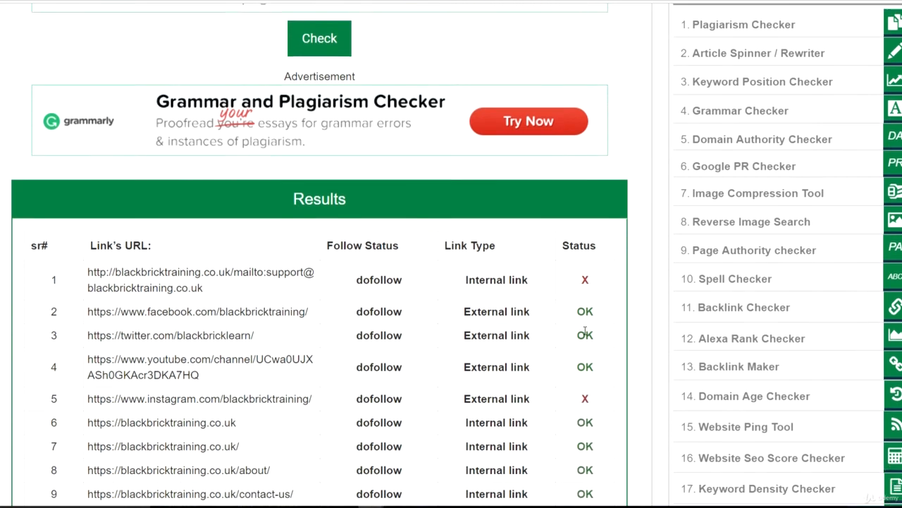
drag(589, 377, 246, 375)
double_click(246, 378)
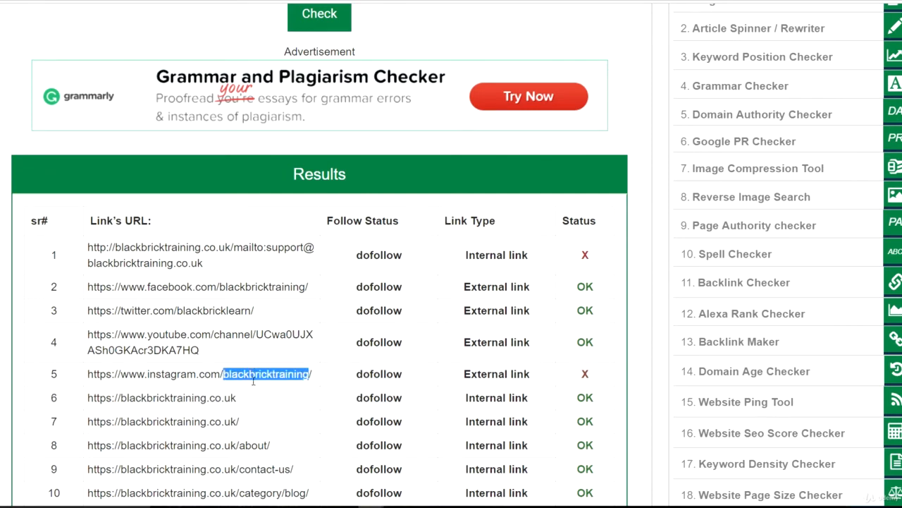
Review the follow status, link type and status of the remaining links down to the last entry
scroll(254, 385, down, 5)
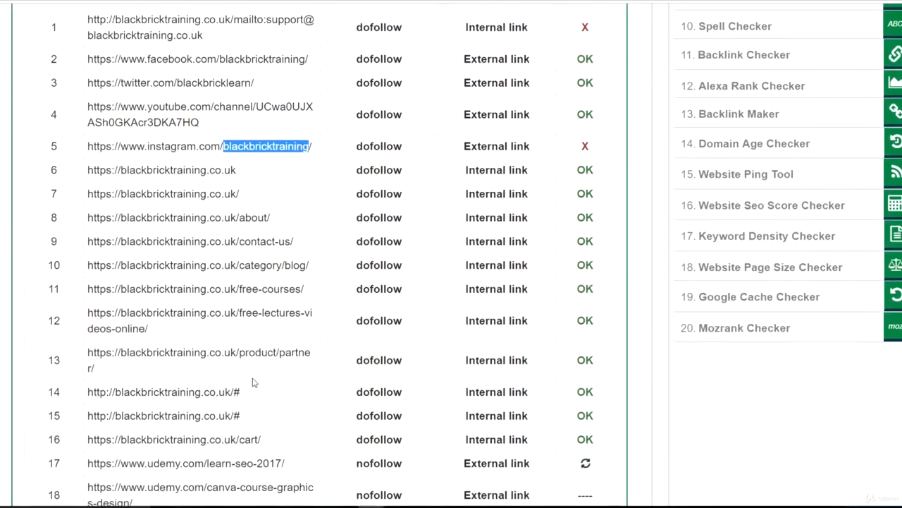
scroll(534, 317, down, 3)
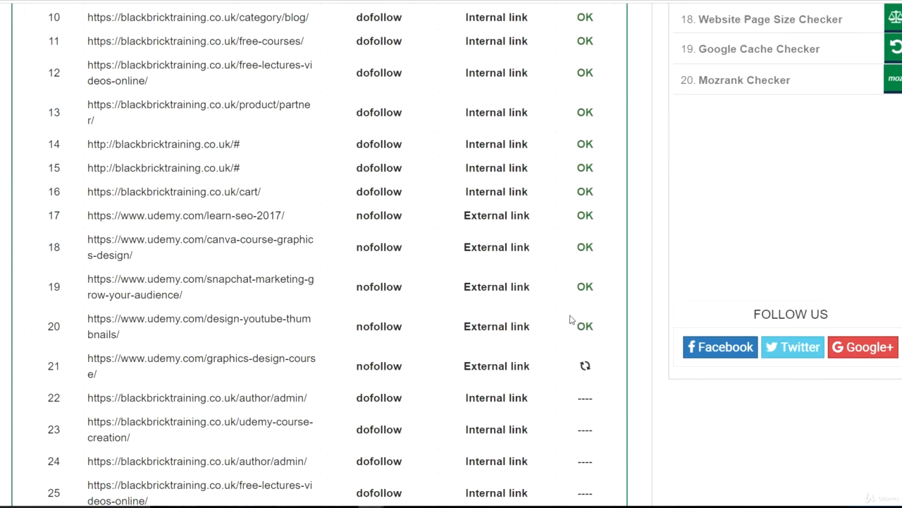
scroll(562, 337, up, 5)
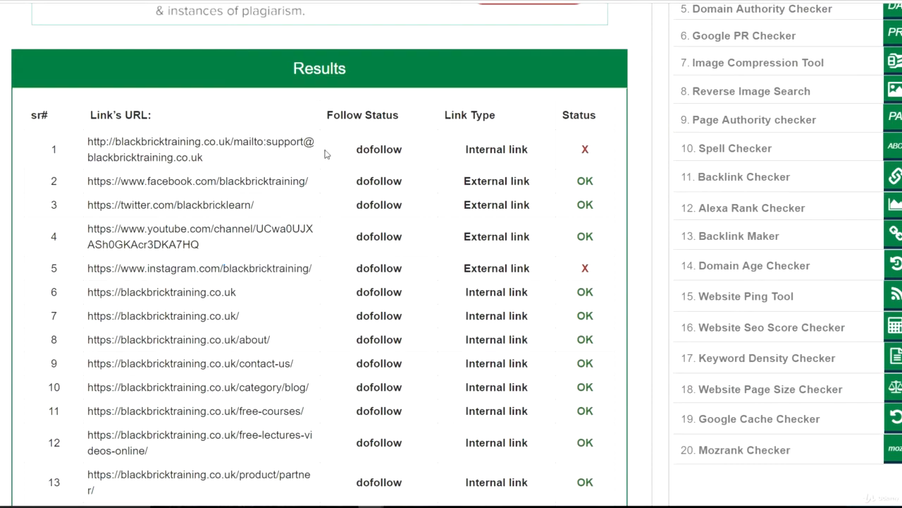
drag(328, 155, 388, 144)
scroll(294, 241, down, 8)
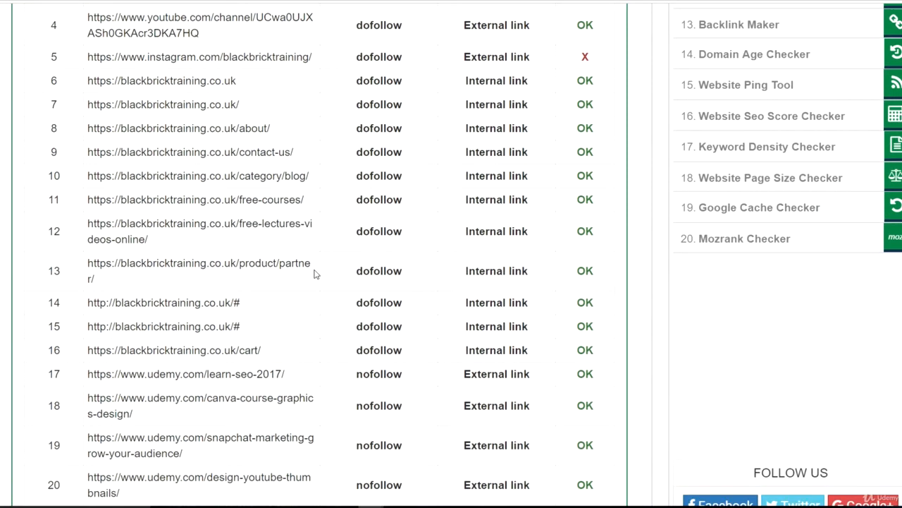
scroll(316, 273, down, 3)
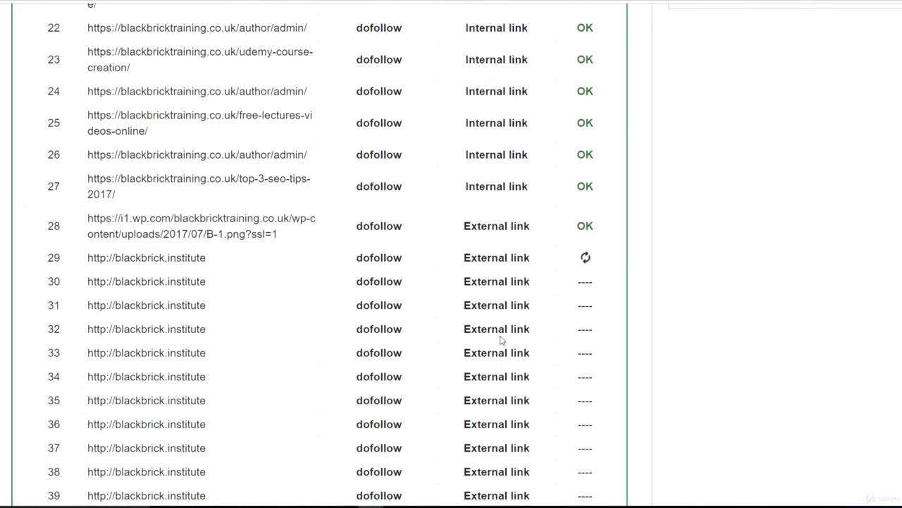
scroll(500, 339, down, 3)
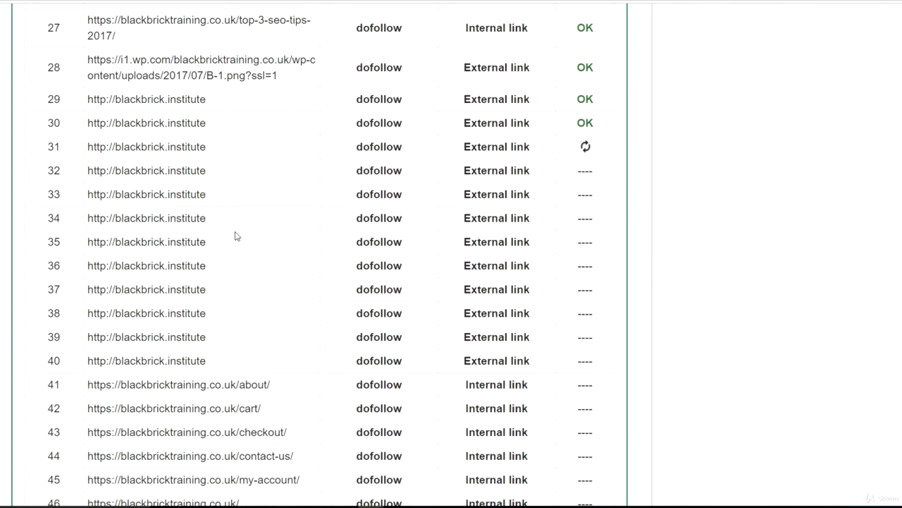
scroll(232, 246, down, 15)
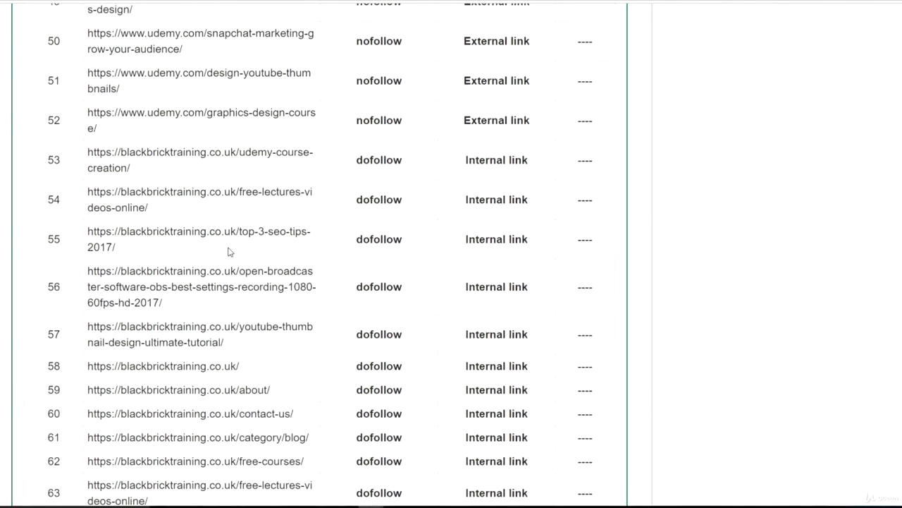
scroll(229, 251, down, 6)
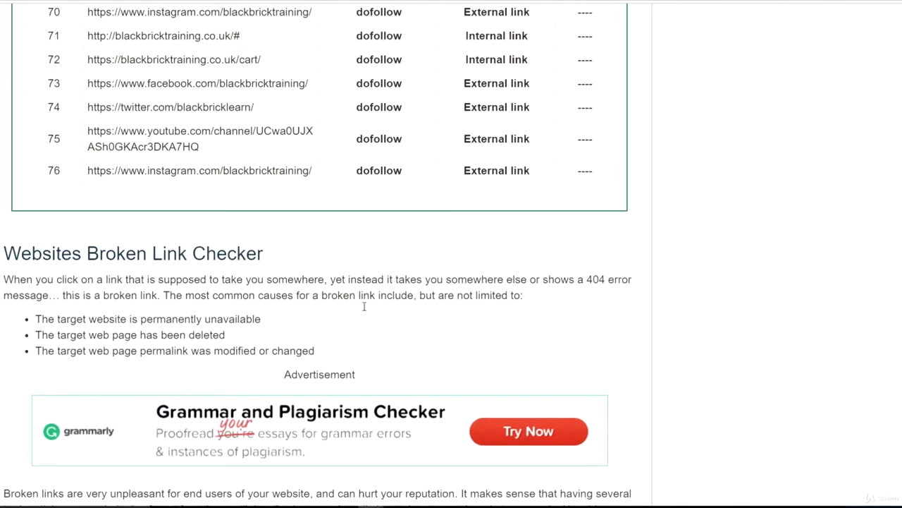
scroll(364, 306, up, 4)
drag(149, 437, 222, 437)
click(222, 438)
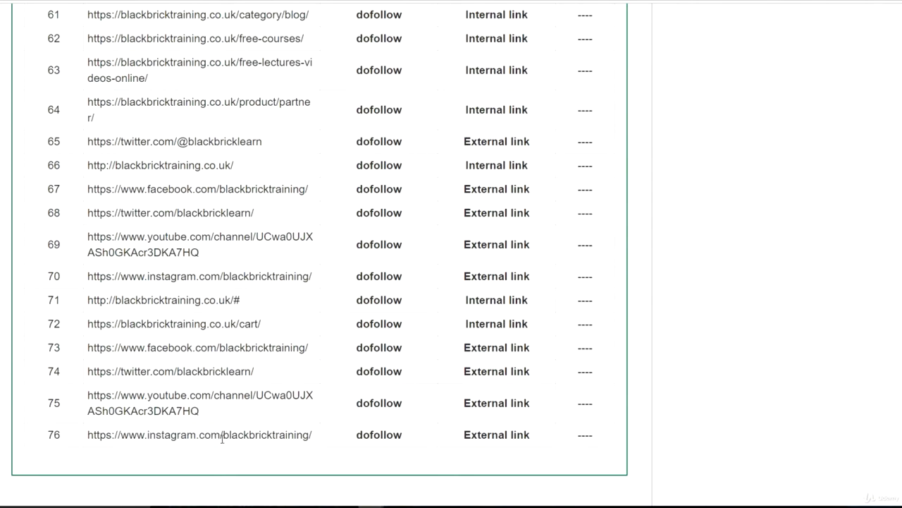
Follow the progress of the link check and examine the Instagram URLs in entries 70 and 76 near the end of the results
scroll(221, 438, up, 15)
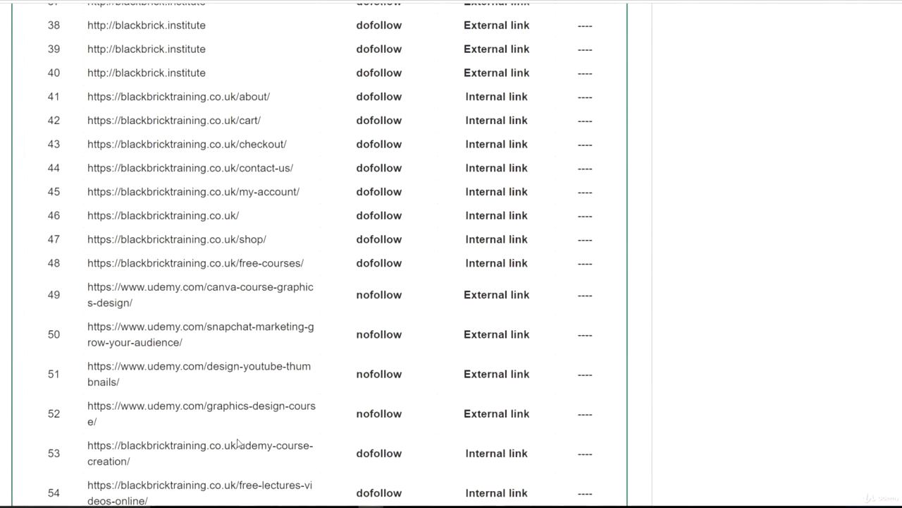
scroll(427, 385, down, 2)
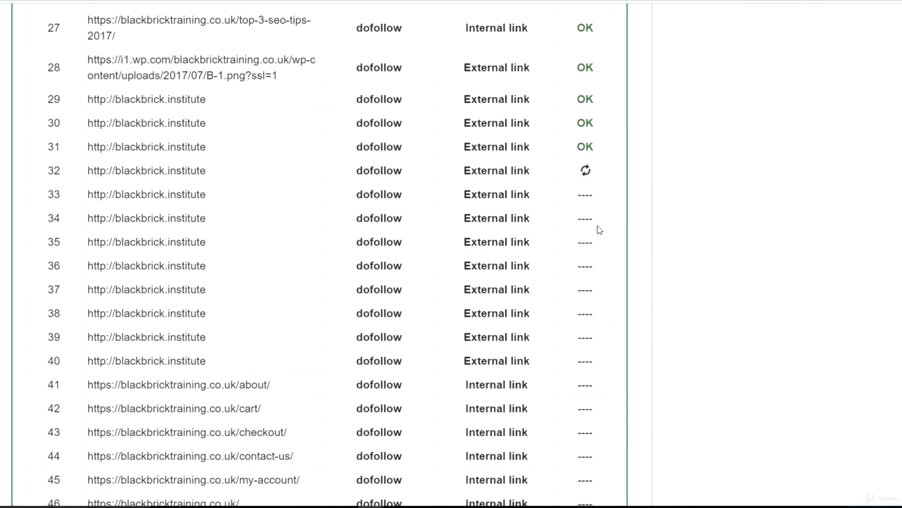
drag(168, 176, 199, 172)
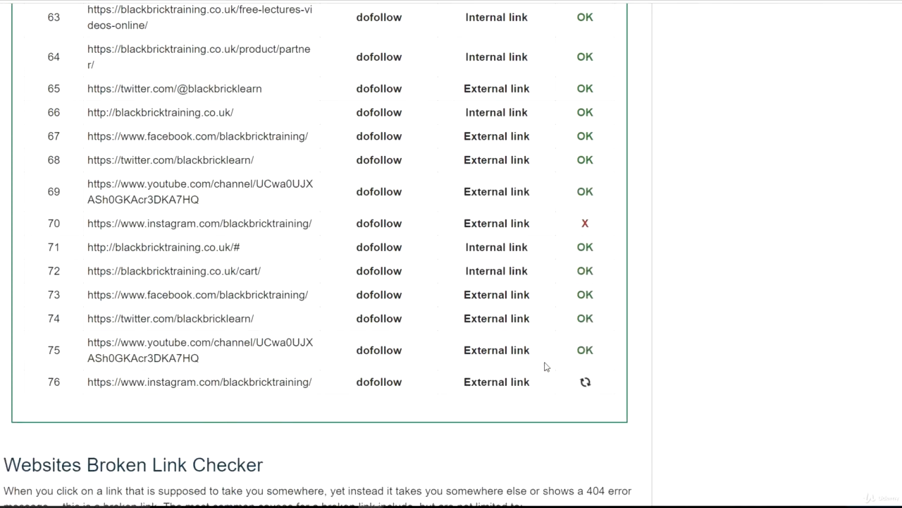
drag(199, 382, 230, 382)
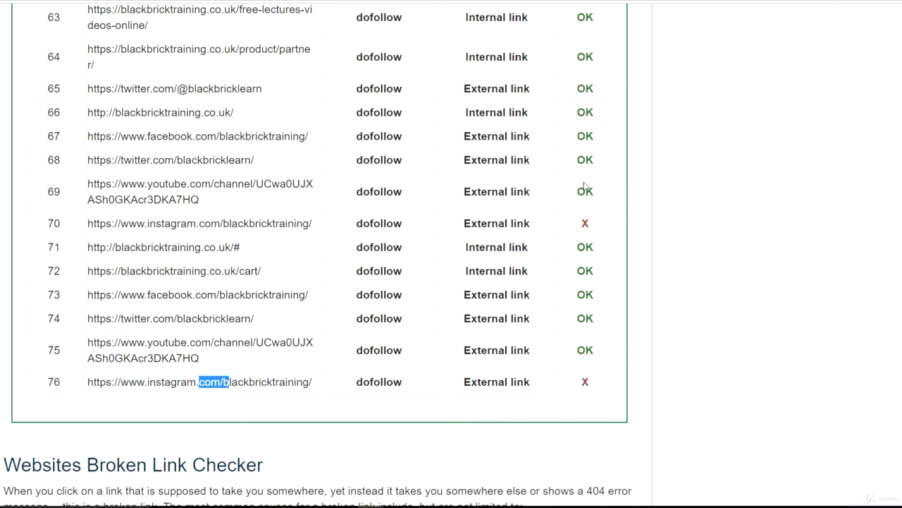
drag(244, 224, 162, 224)
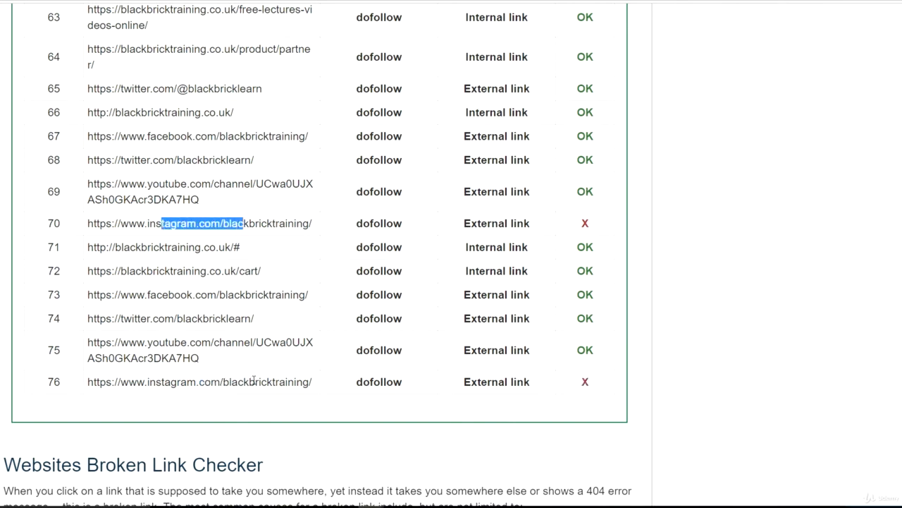
scroll(104, 190, down, 3)
Review the completed link statuses back to the start of the results, examining the mailto URL in entry 1
scroll(362, 342, up, 20)
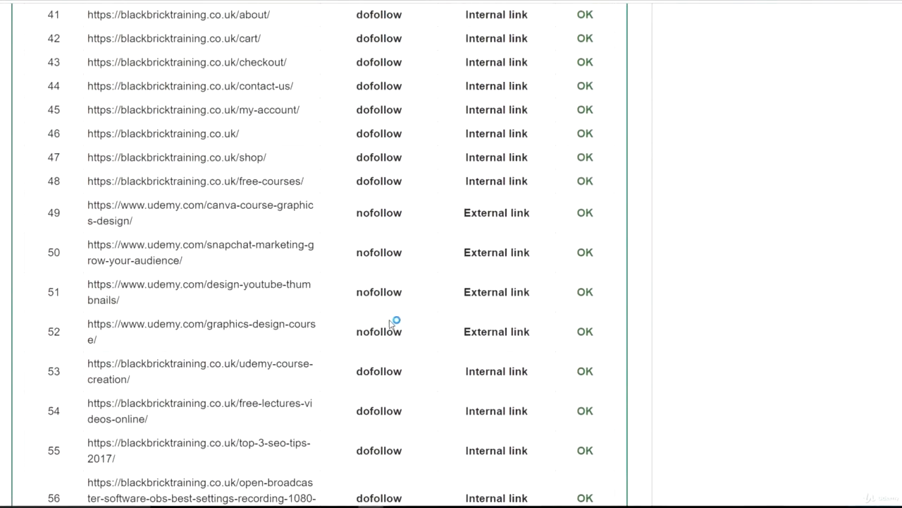
scroll(398, 287, up, 11)
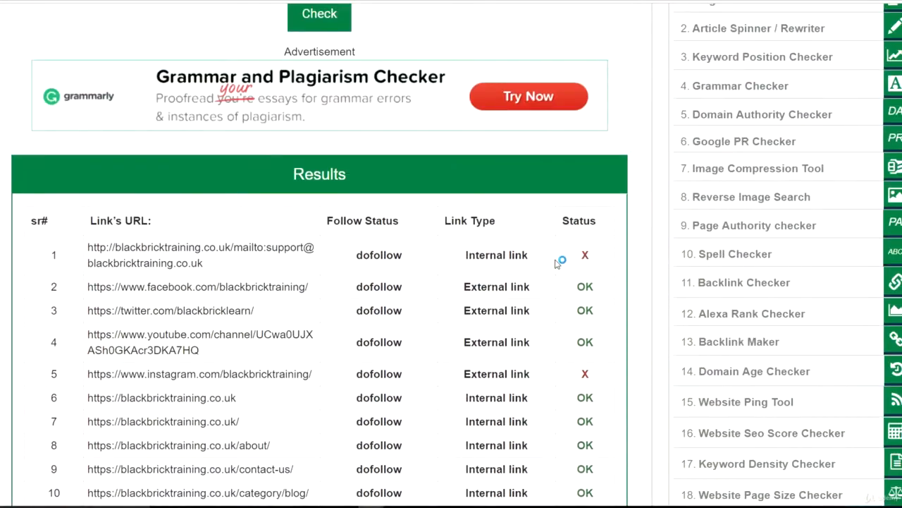
drag(236, 260, 180, 244)
click(218, 248)
scroll(172, 300, down, 5)
scroll(183, 286, up, 2)
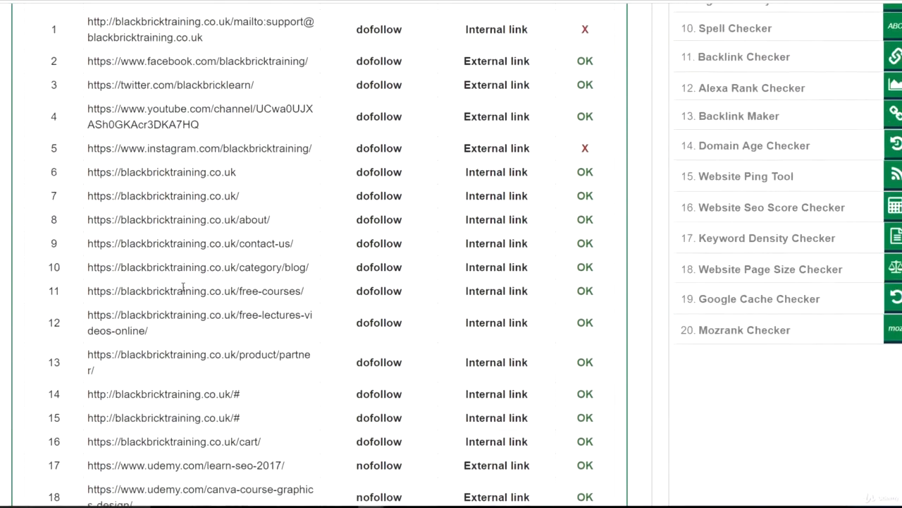
scroll(527, 270, up, 3)
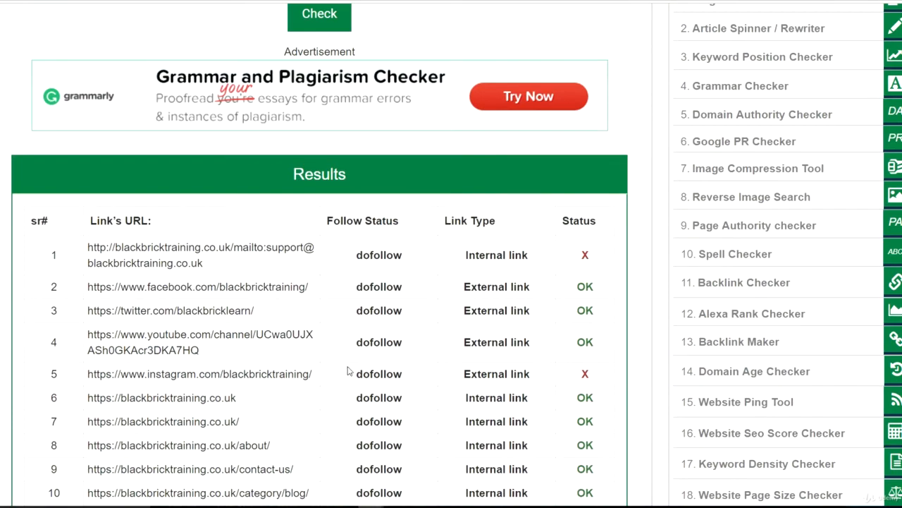
scroll(366, 311, up, 6)
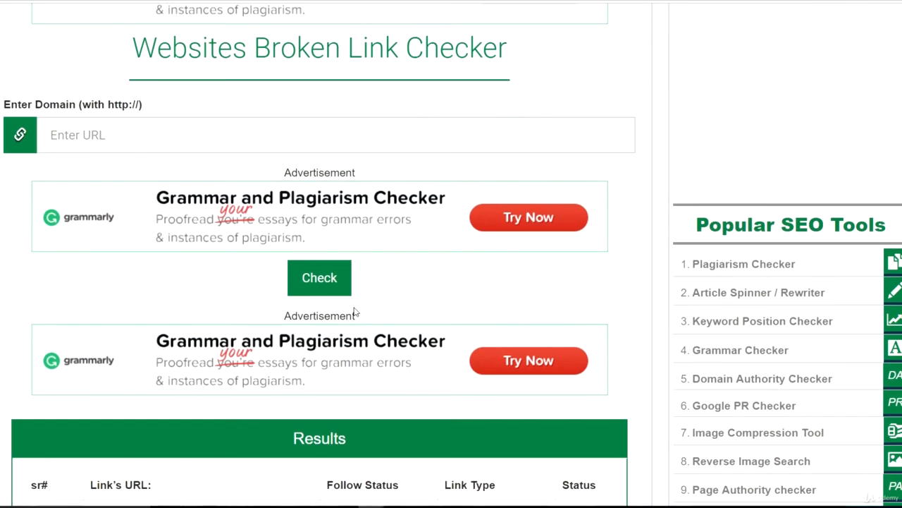